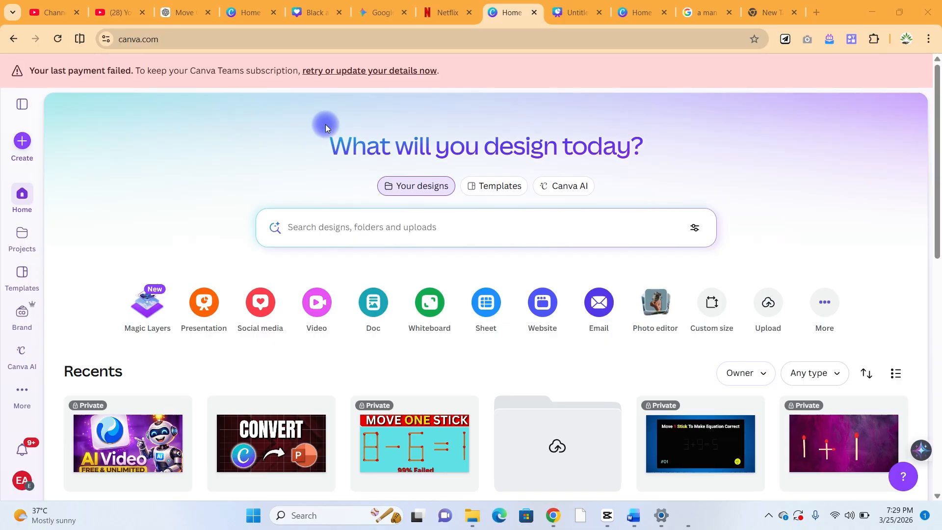
Switch to the open presentation design and look through the Magic Studio editing tools for the page 1 image.
left_click(580, 13)
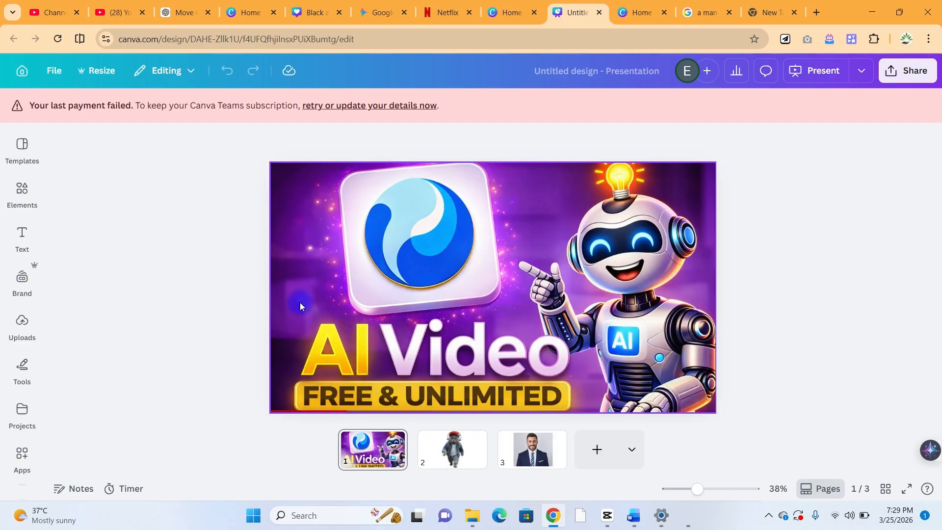
left_click(142, 254)
left_click(410, 354)
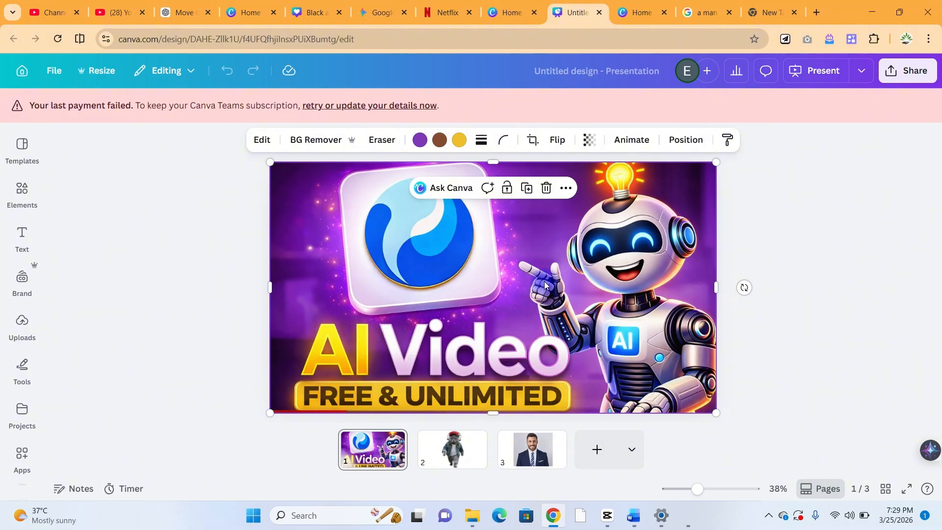
left_click(264, 140)
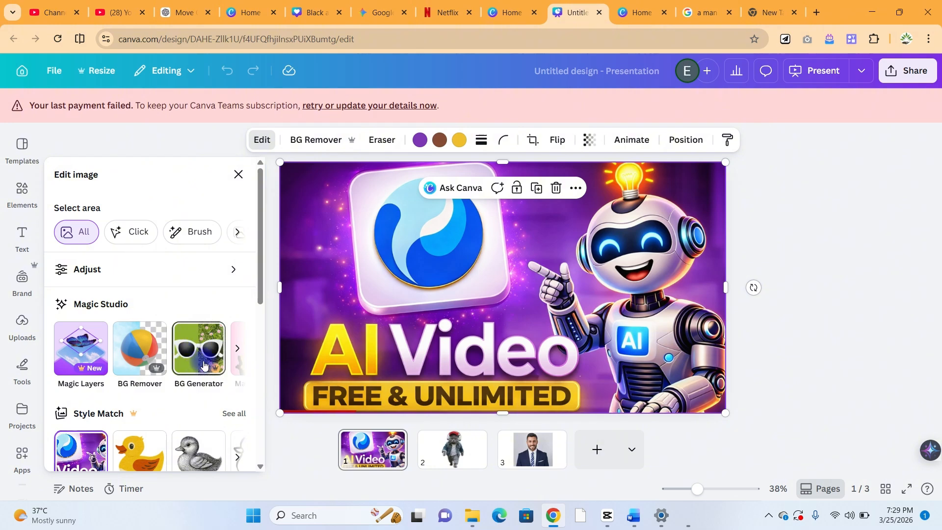
left_click(238, 347)
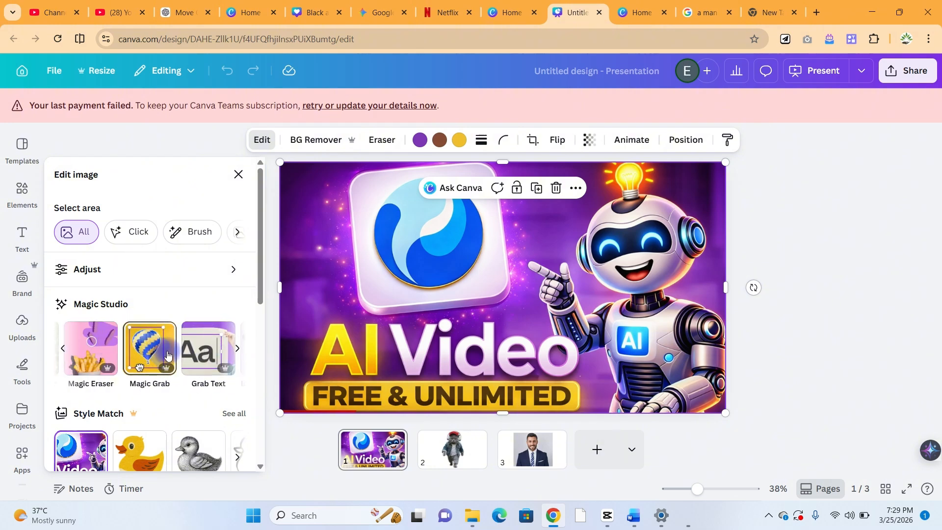
left_click(237, 347)
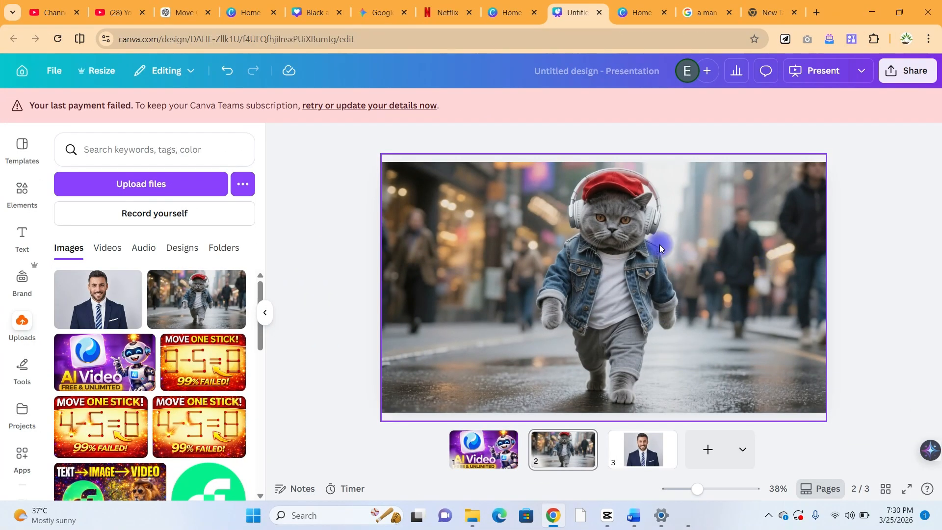
Remove the background from the cat image on page 2 and shift the cutout slightly downward.
left_click(640, 231)
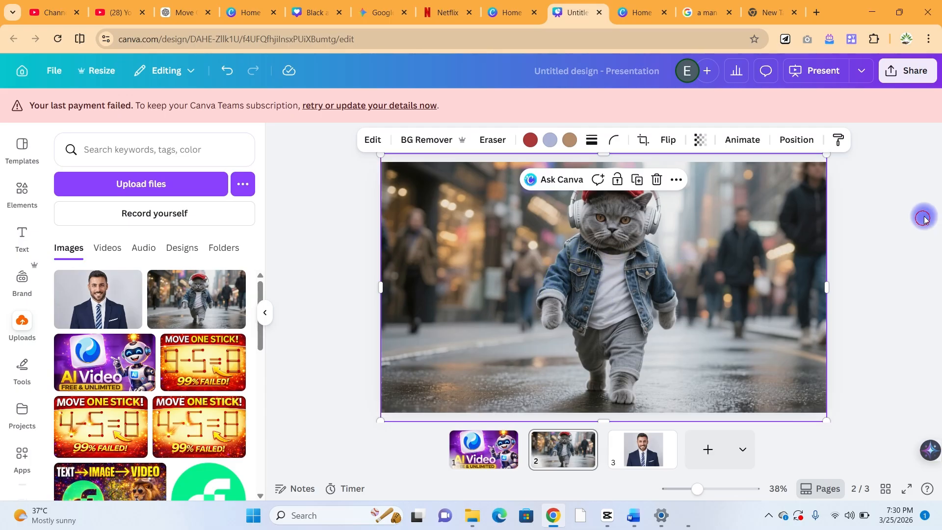
key("Escape")
left_click(626, 280)
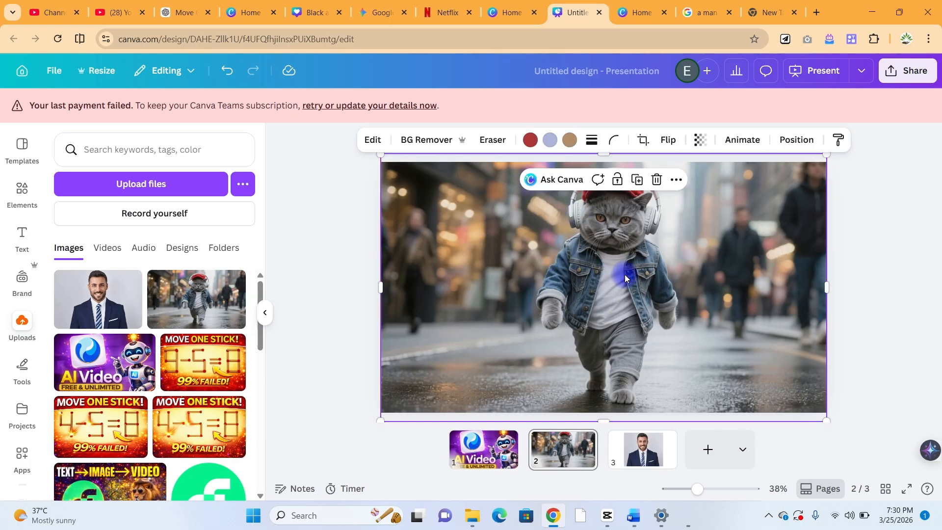
left_click(374, 141)
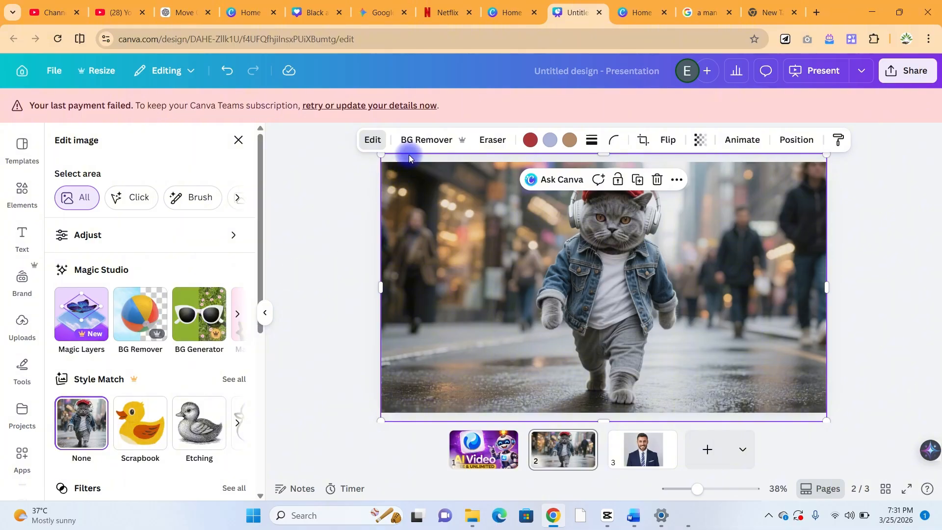
left_click(423, 134)
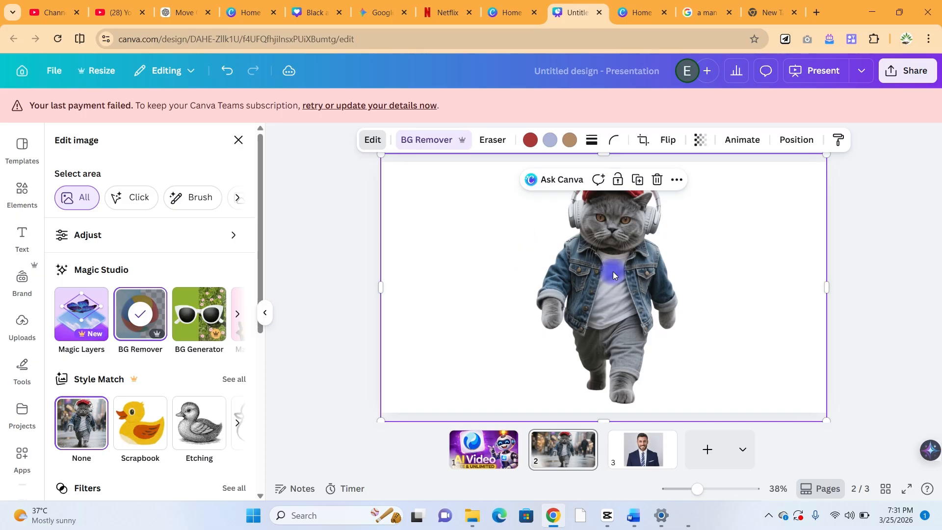
mouse_move(613, 271)
left_mouse_down()
mouse_move(547, 274)
mouse_move(652, 274)
mouse_move(589, 287)
mouse_move(611, 285)
left_mouse_up()
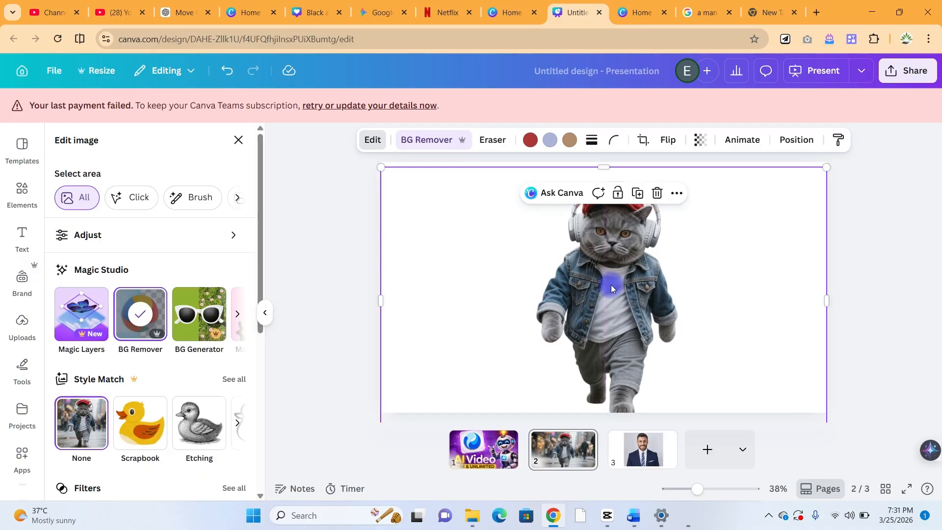
Remove the background from the man's photo on page 3, undoing the accidental shift of the cutout.
left_click(655, 436)
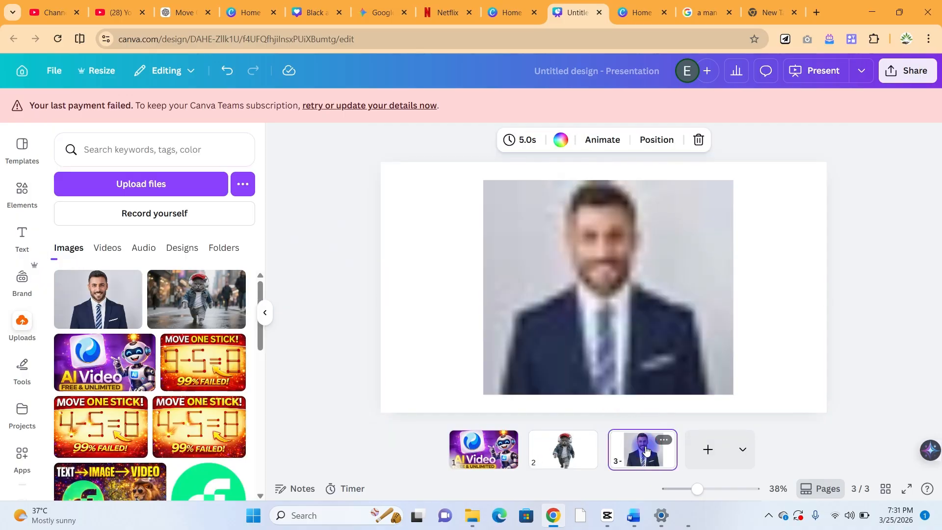
left_click(628, 296)
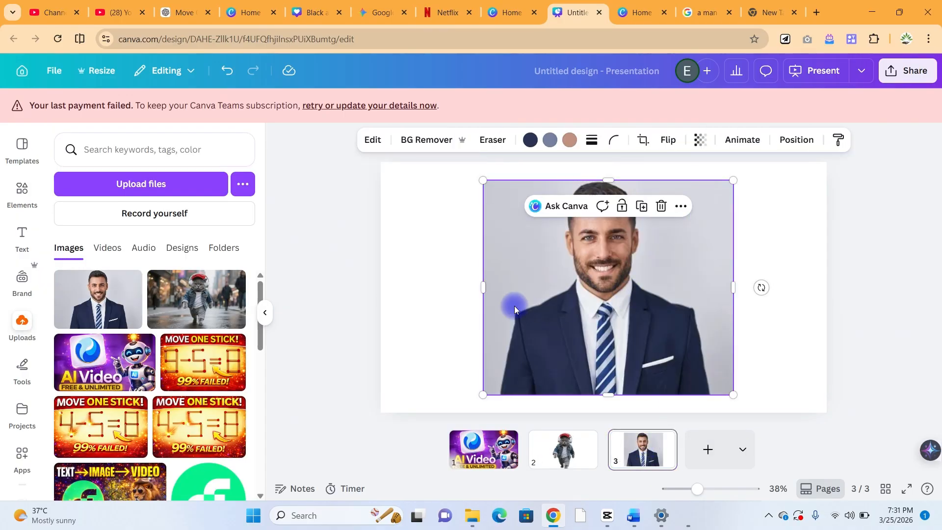
left_click(434, 147)
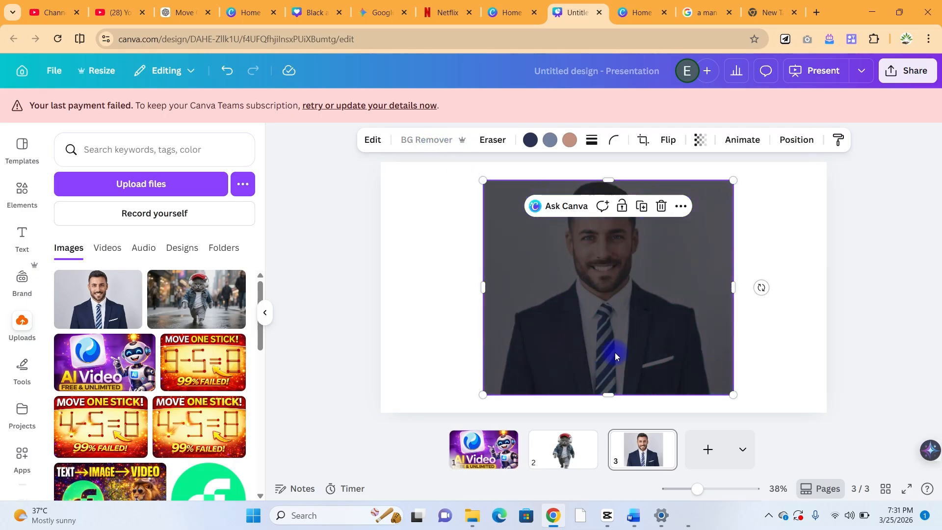
left_click(782, 258)
left_click(593, 326)
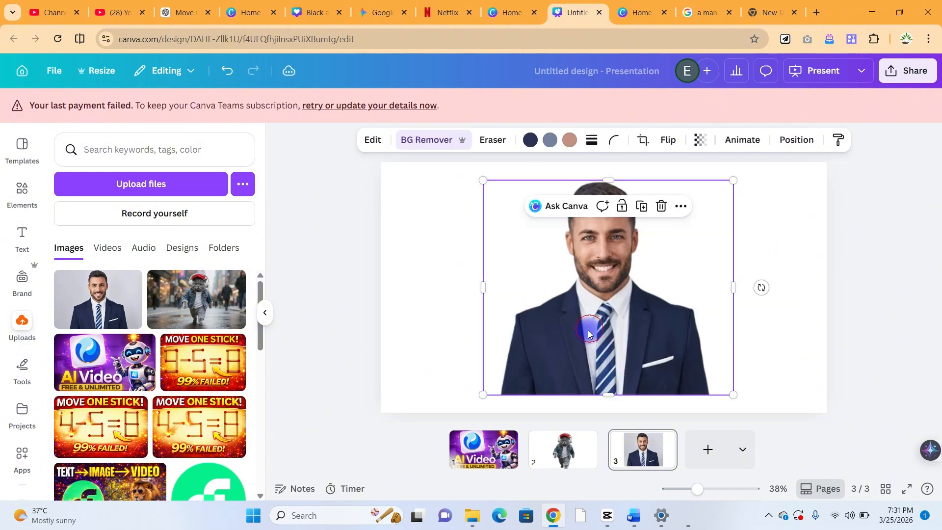
mouse_move(592, 326)
left_mouse_down()
mouse_move(548, 326)
mouse_move(611, 326)
mouse_move(592, 331)
left_mouse_up()
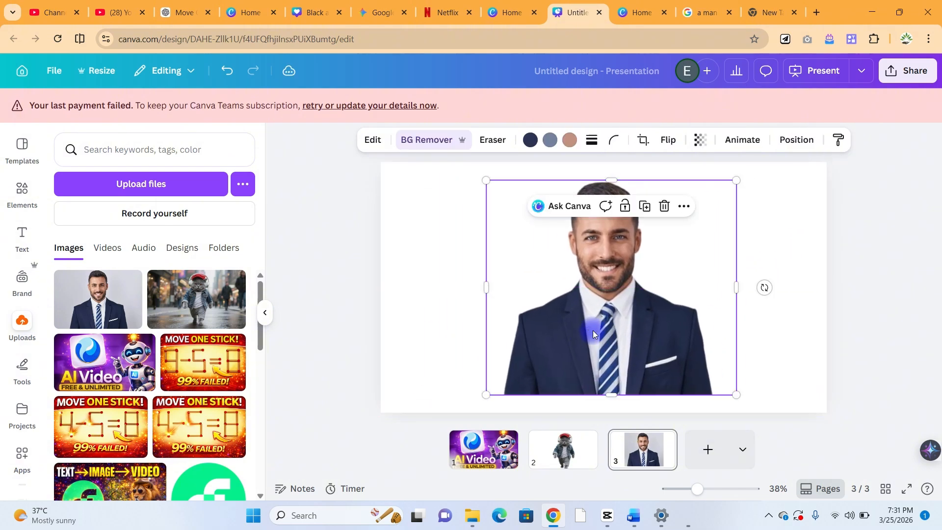
key("ctrl+z")
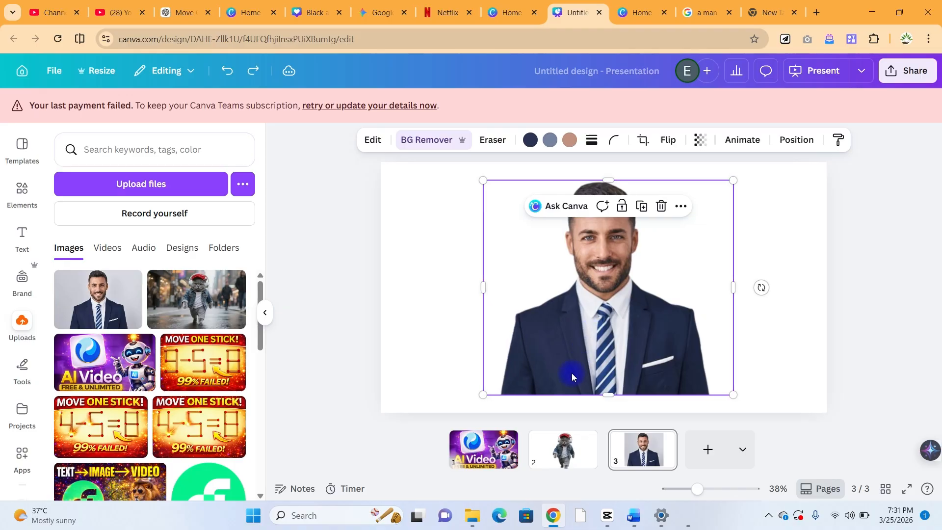
Return to page 2 and move the cat cutout slightly up on the page.
left_click(785, 328)
scroll(545, 384, "up", 5)
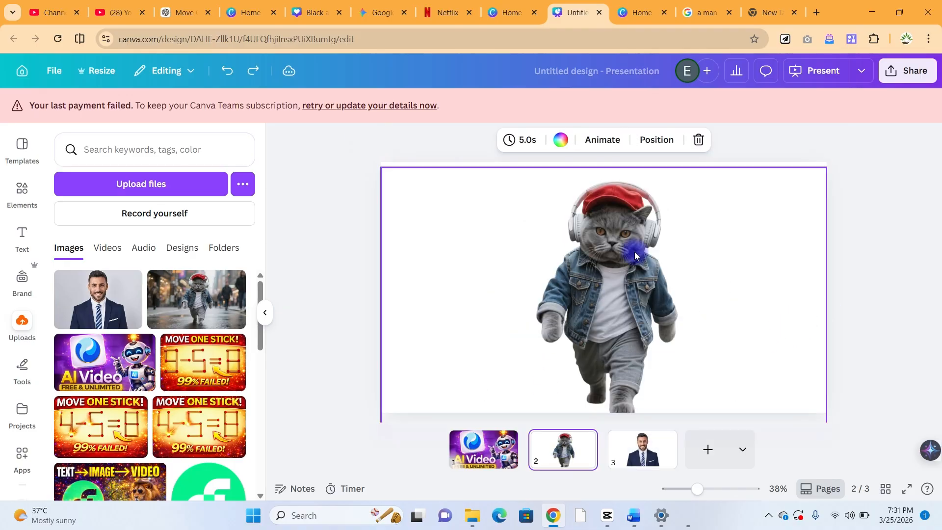
left_click(594, 301)
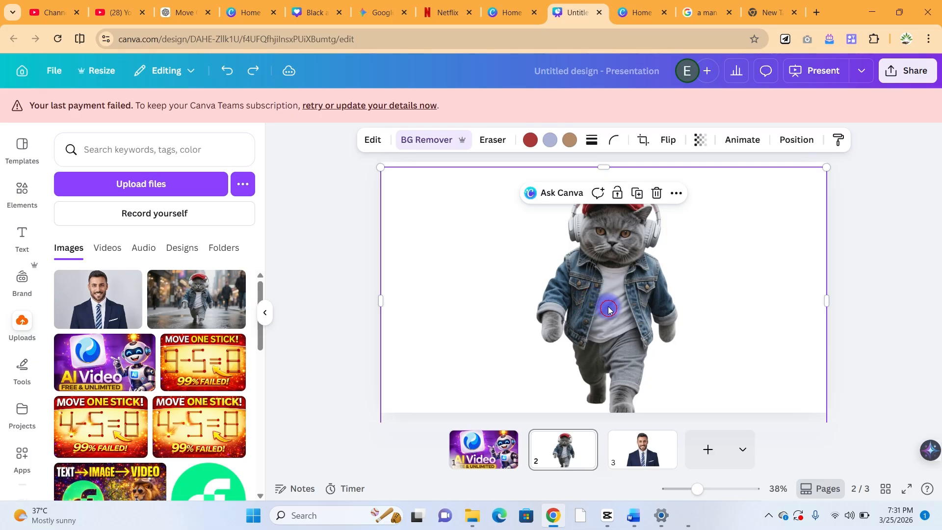
left_click(608, 300)
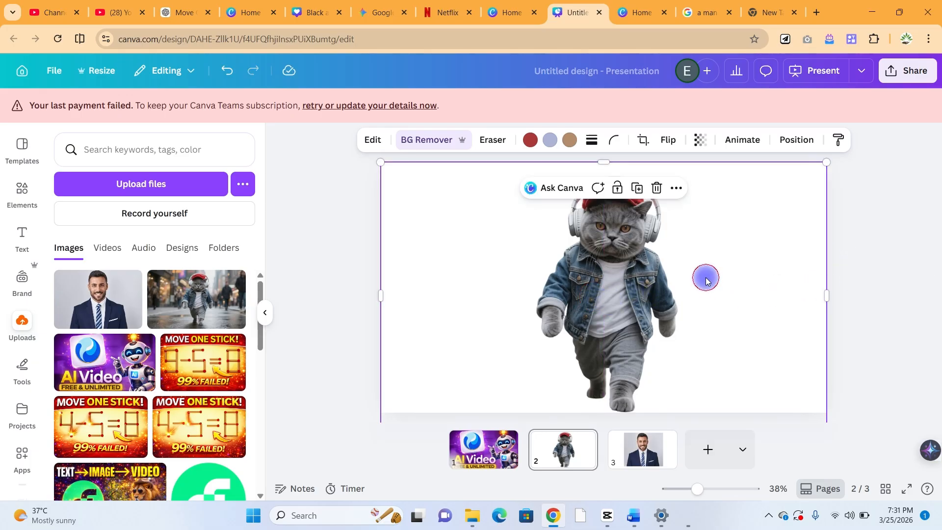
Open the Background Generator for the cat image and enter the description "A beach filled with animals swimming in the water".
left_click(372, 143)
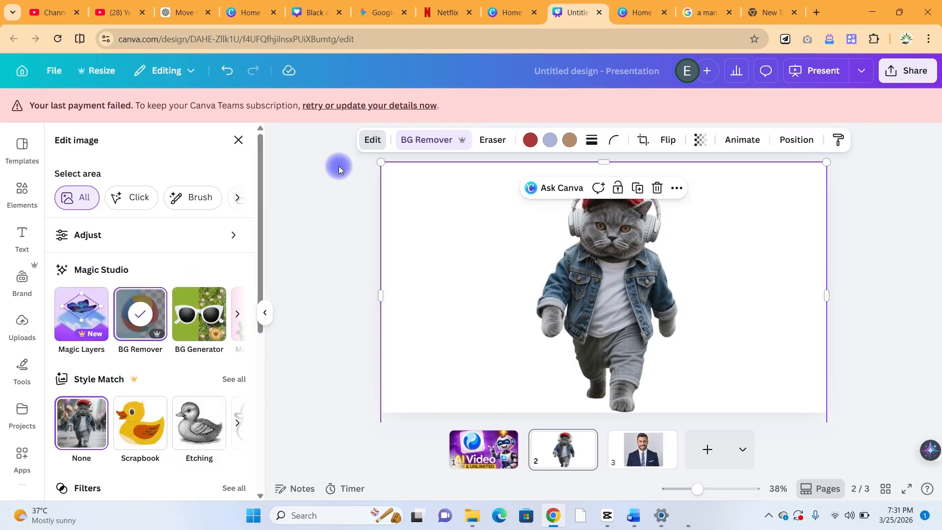
left_click(199, 328)
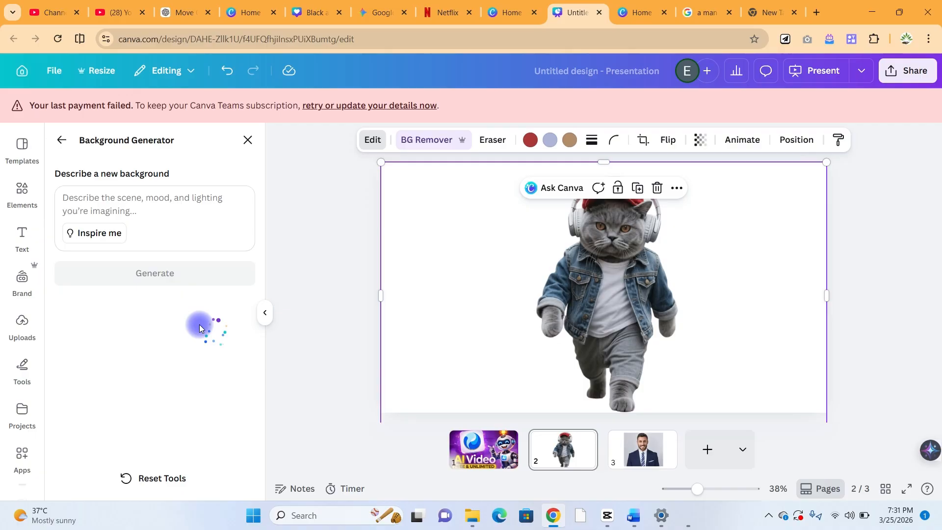
left_click(66, 200)
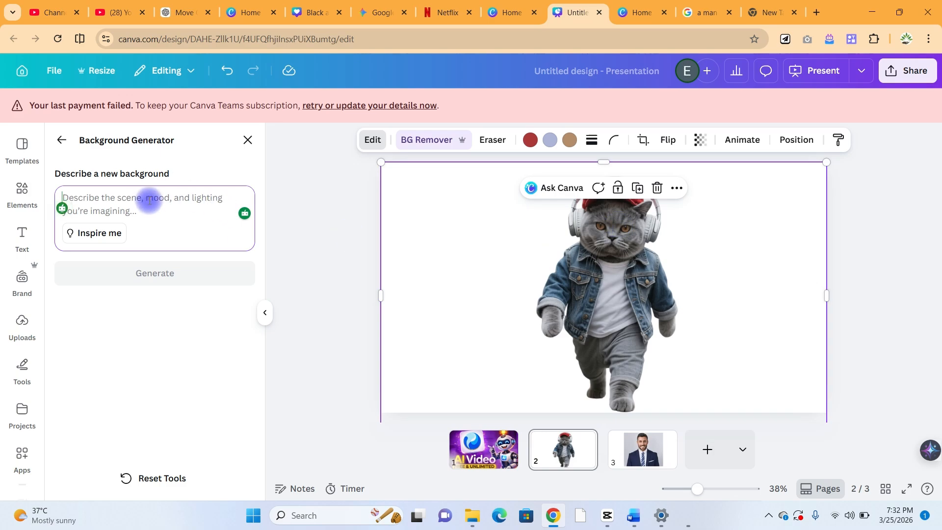
type("A b")
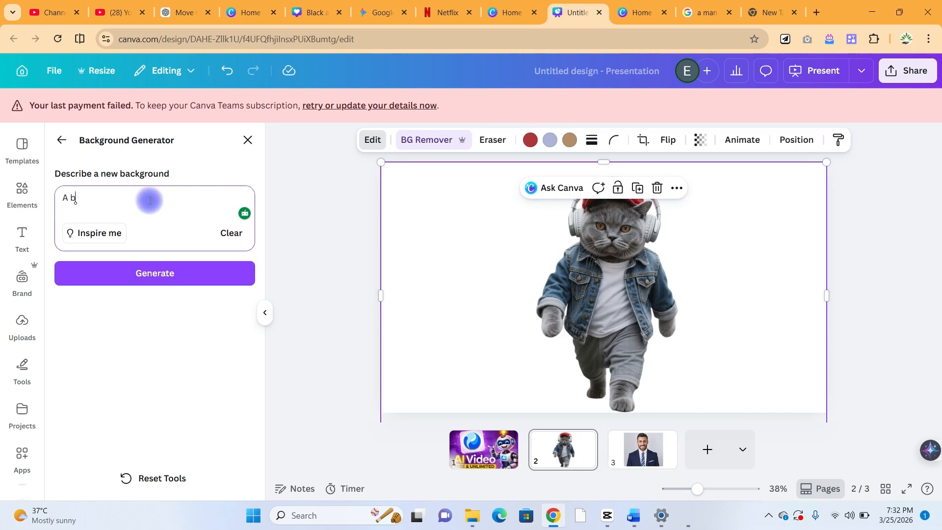
type("each filled with animals swimming in the water")
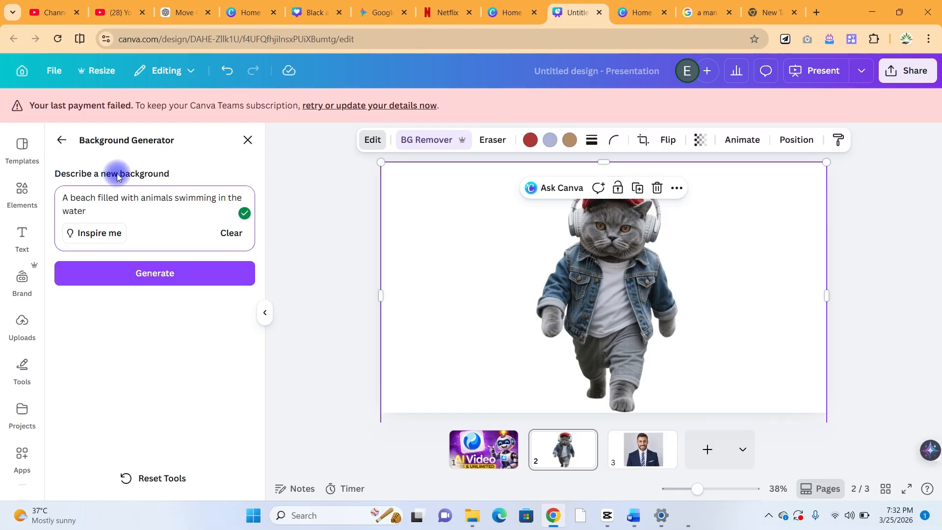
Generate backgrounds from the suggested prompt "Desert landscape with mountains and golden sand dunes at dusk" and choose the second variation for the cat.
left_click(101, 236)
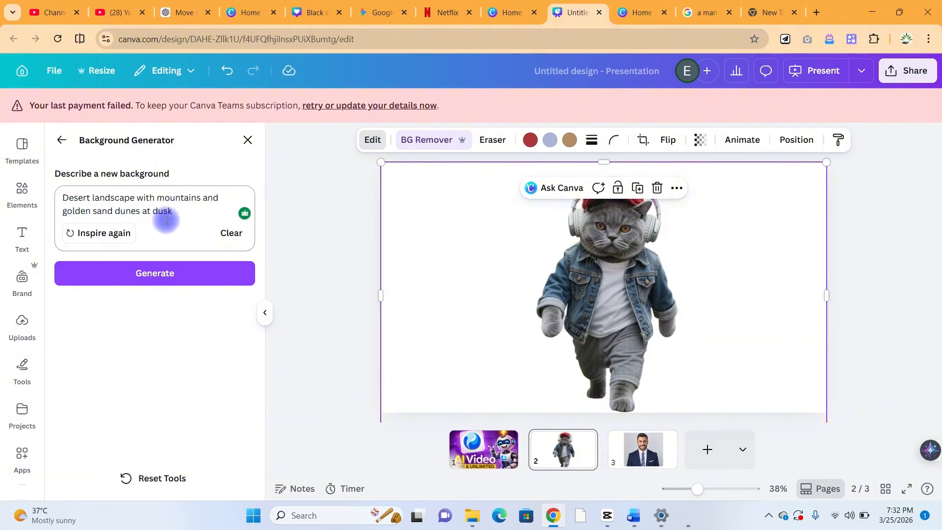
left_click(172, 279)
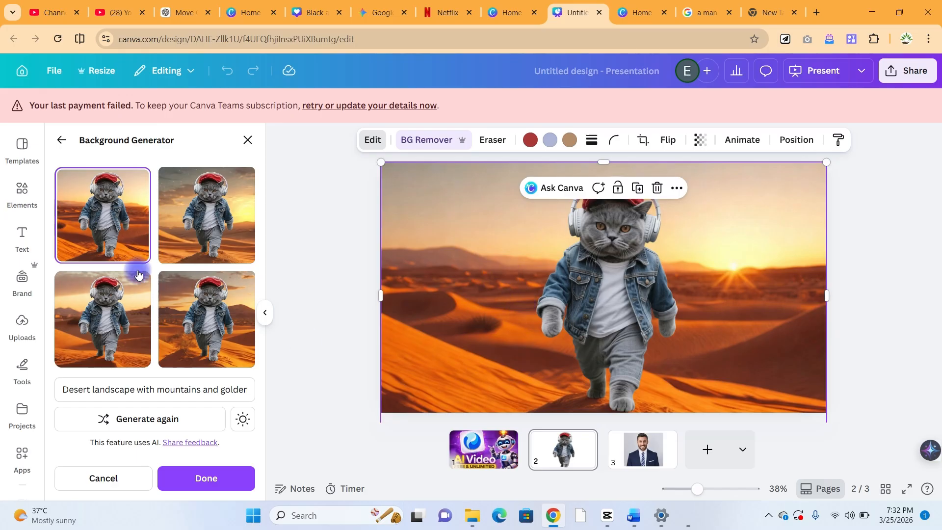
left_click(217, 219)
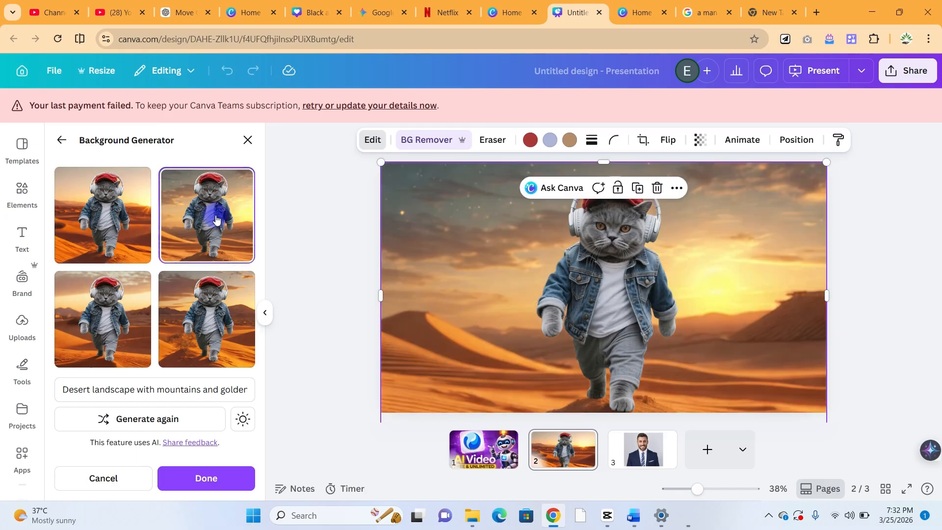
left_click(190, 331)
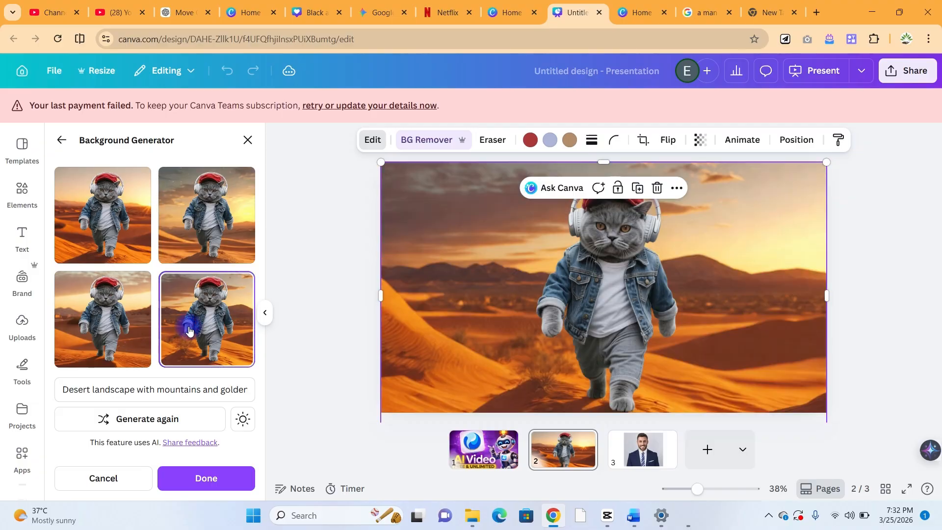
left_click(104, 339)
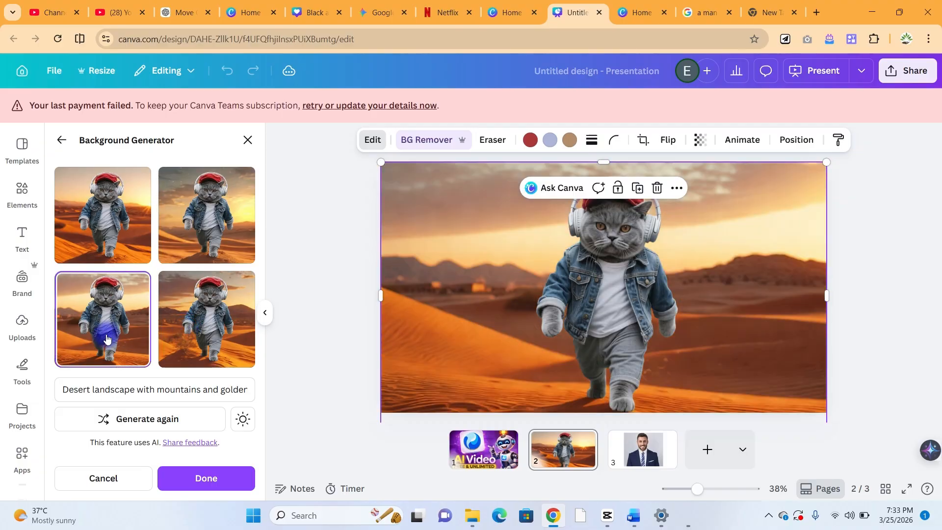
left_click(209, 214)
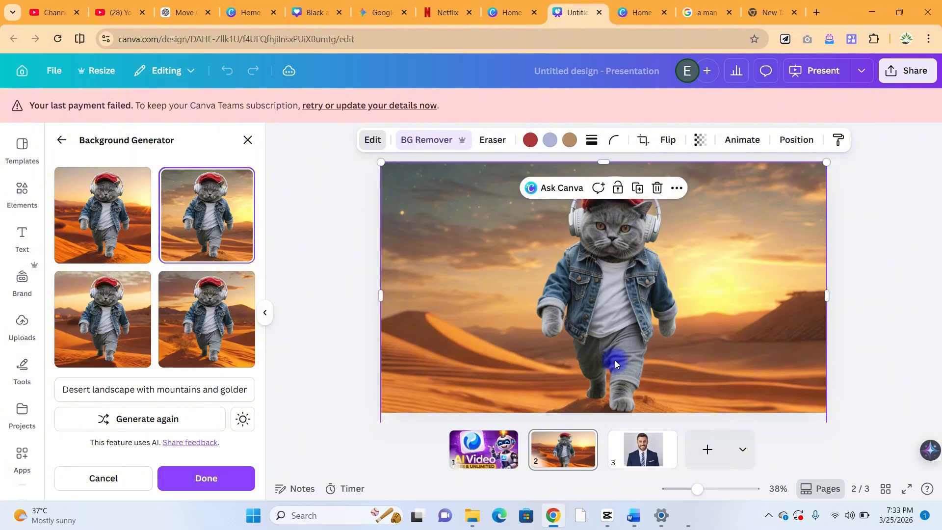
Generate new backgrounds for the man's photo on page 3 using the suggested wooden kitchen counter prompt.
left_click(641, 448)
left_click(599, 317)
left_click(427, 139)
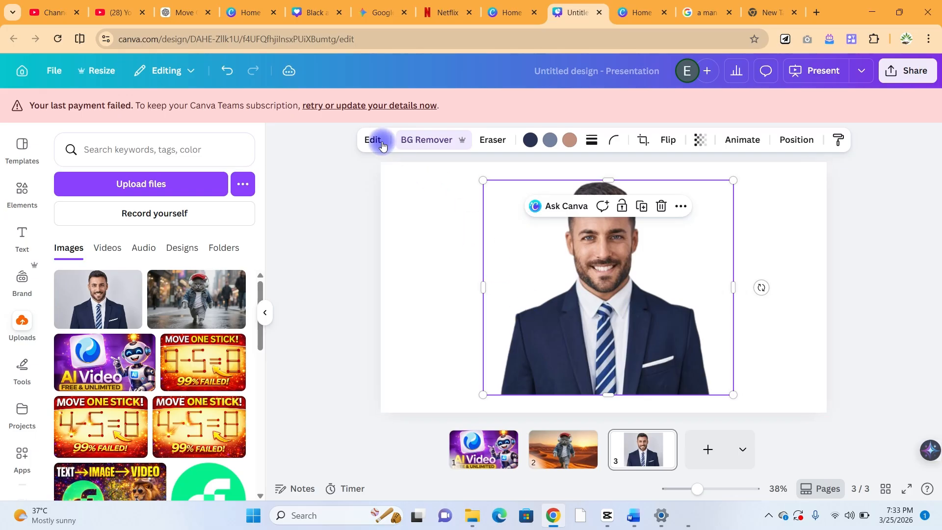
left_click(352, 139)
left_click(395, 169)
left_click(372, 139)
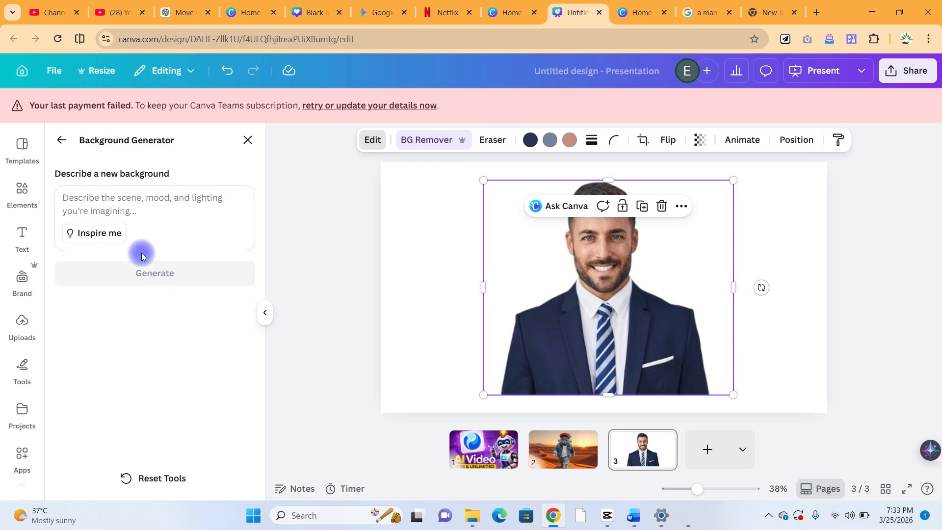
left_click(100, 232)
left_click(119, 277)
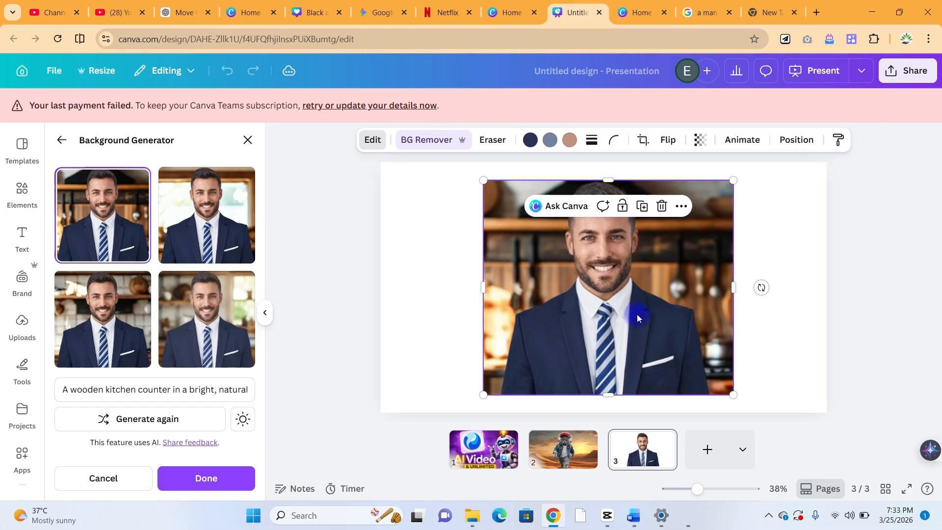
Compare the generated kitchen backgrounds and apply the fourth variation to the man's photo.
left_click(179, 213)
left_click(104, 325)
left_click(174, 314)
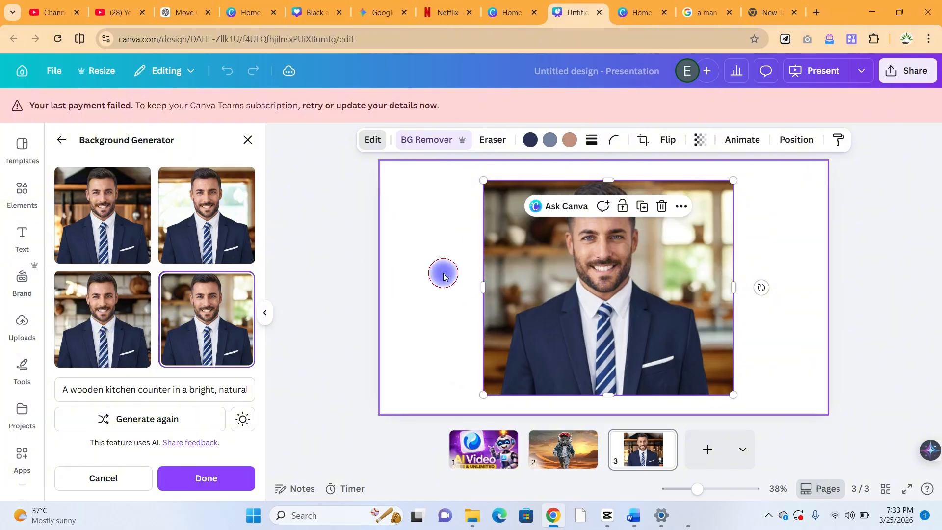
left_click(510, 295)
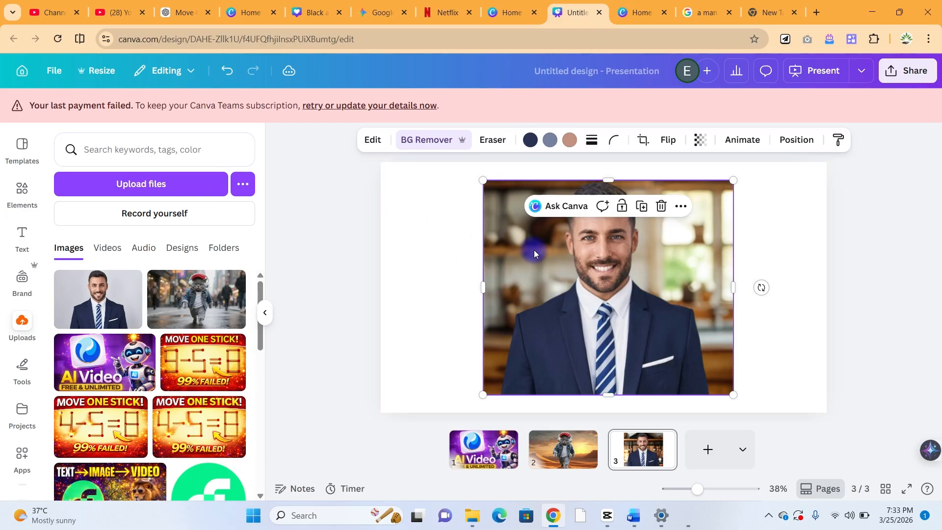
Use Magic Expand on the man's photo on page 3 to generate expansions at the Whole Page size.
left_click(371, 141)
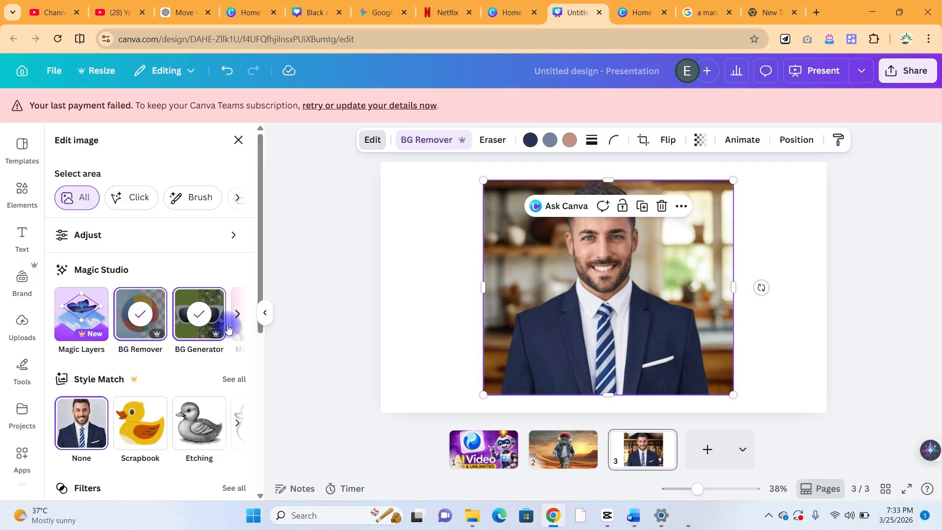
left_click(236, 315)
left_click(235, 317)
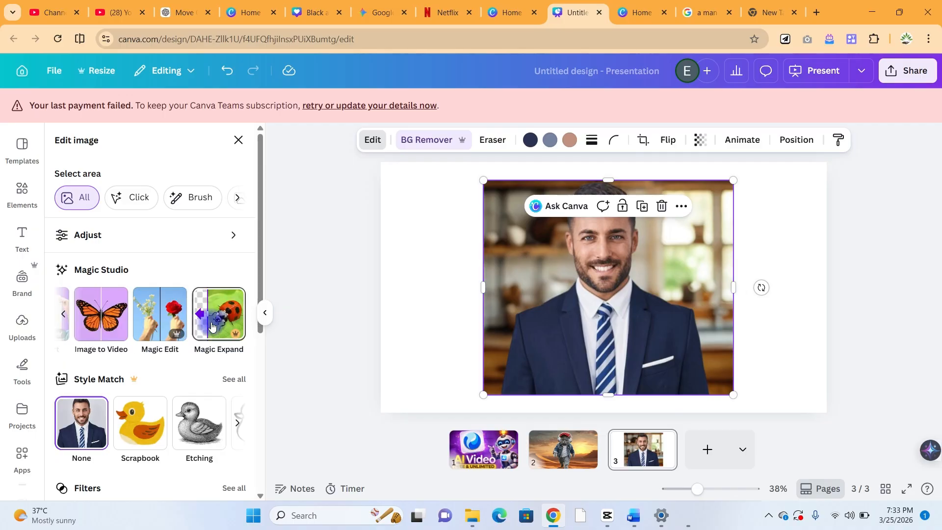
left_click(215, 320)
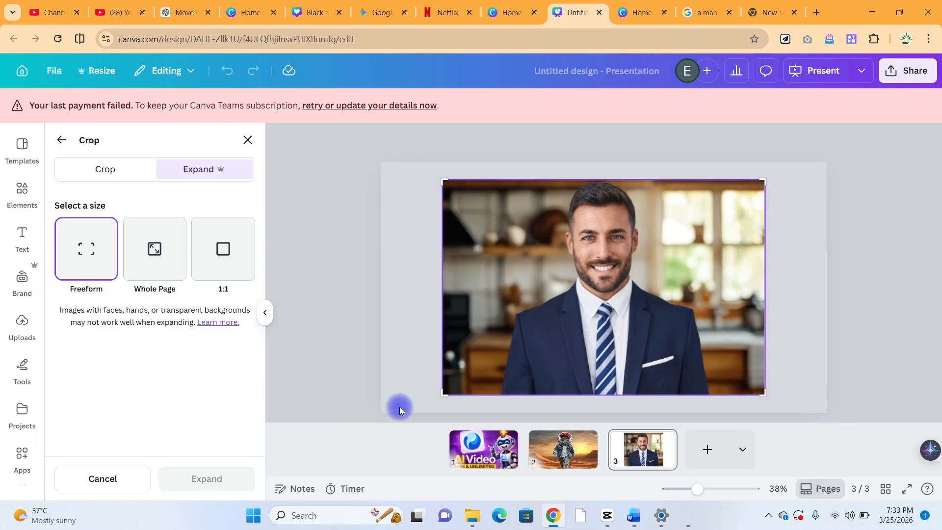
left_click(160, 266)
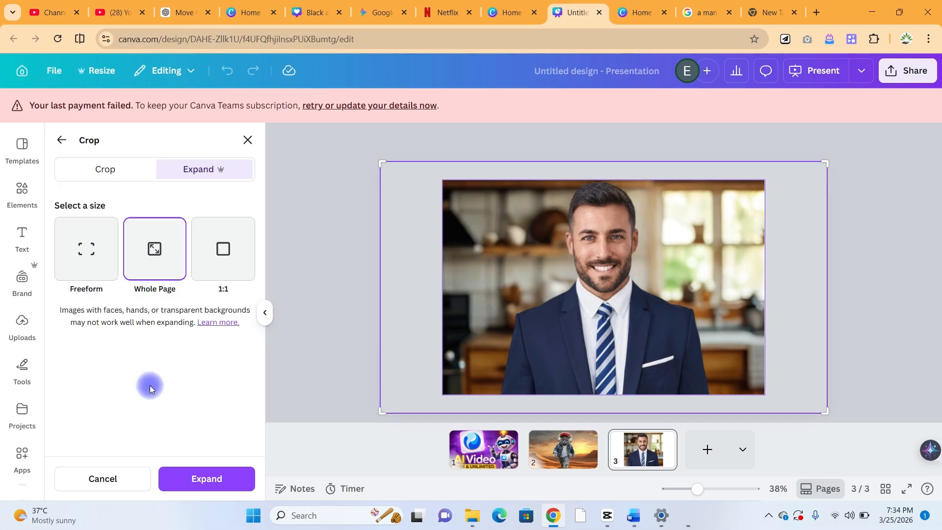
left_click(225, 476)
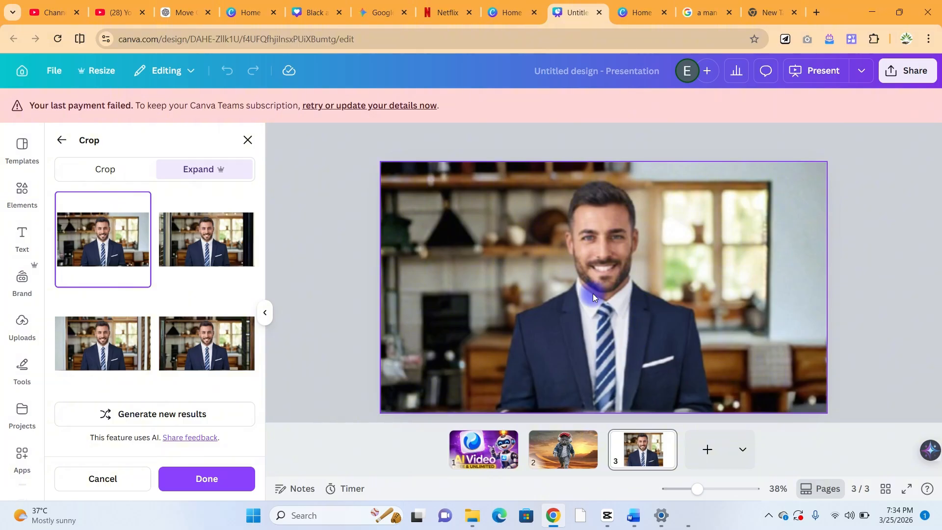
Compare the generated whole-page expansions of the man's photo and select the first variation.
left_click(196, 247)
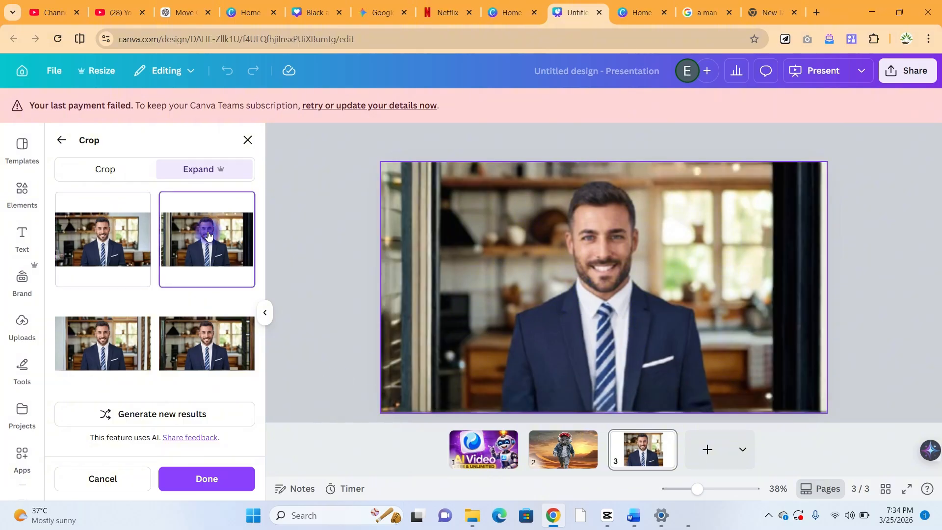
left_click(198, 338)
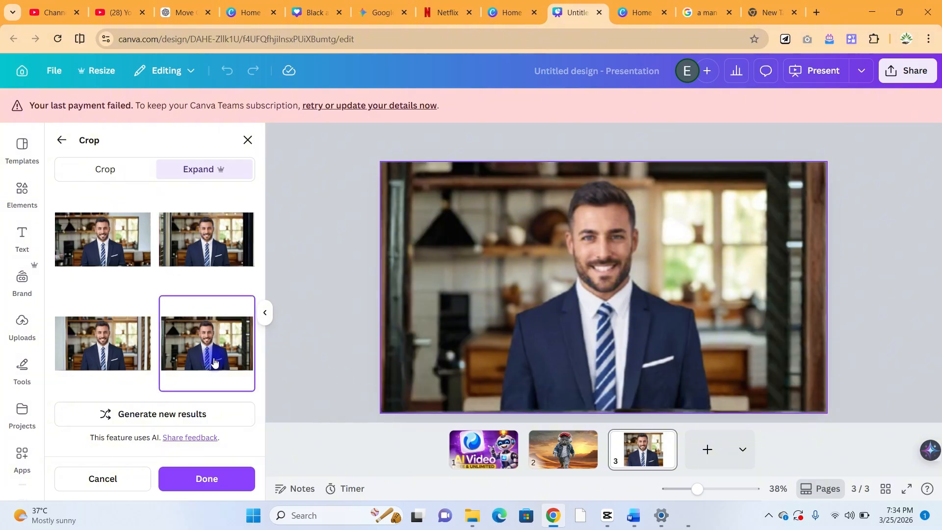
left_click(91, 324)
left_click(98, 259)
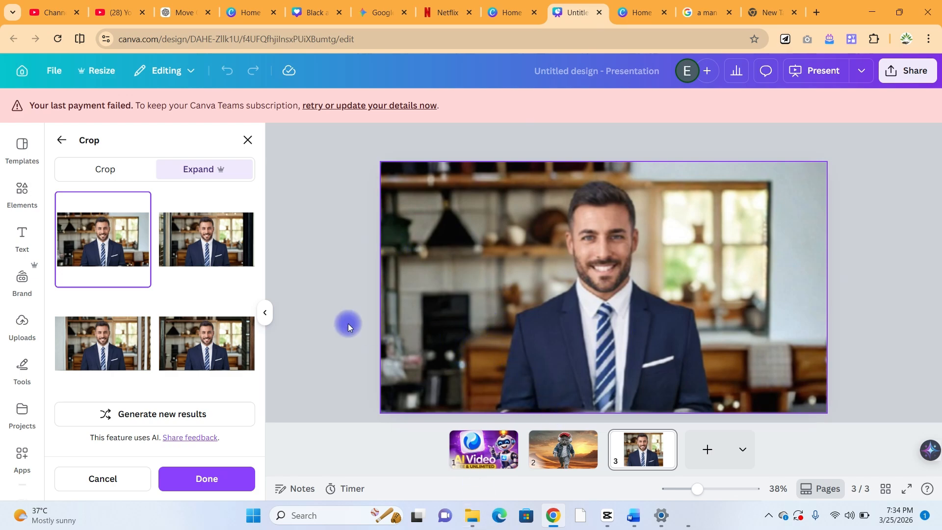
Separate the robot from the AI Video image on page 1 with Magic Grab and shift it slightly to the left.
left_click(478, 456)
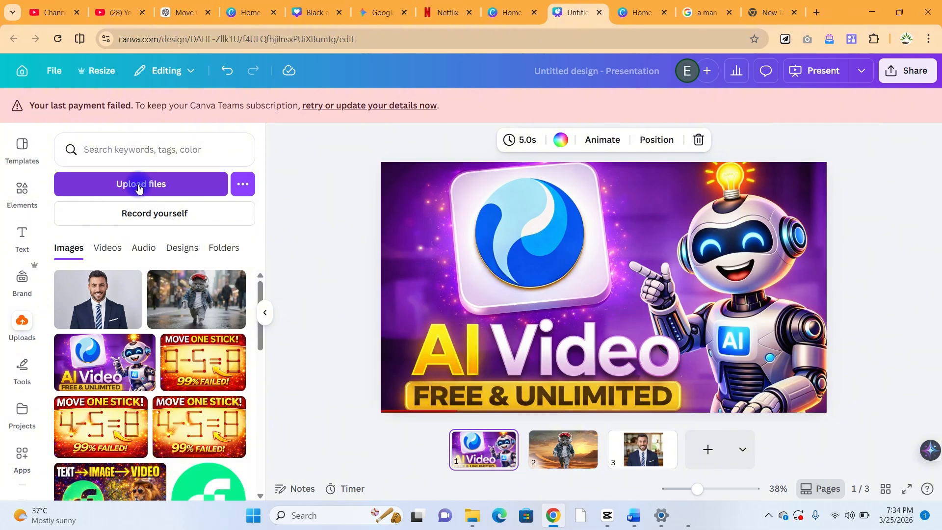
left_click(470, 240)
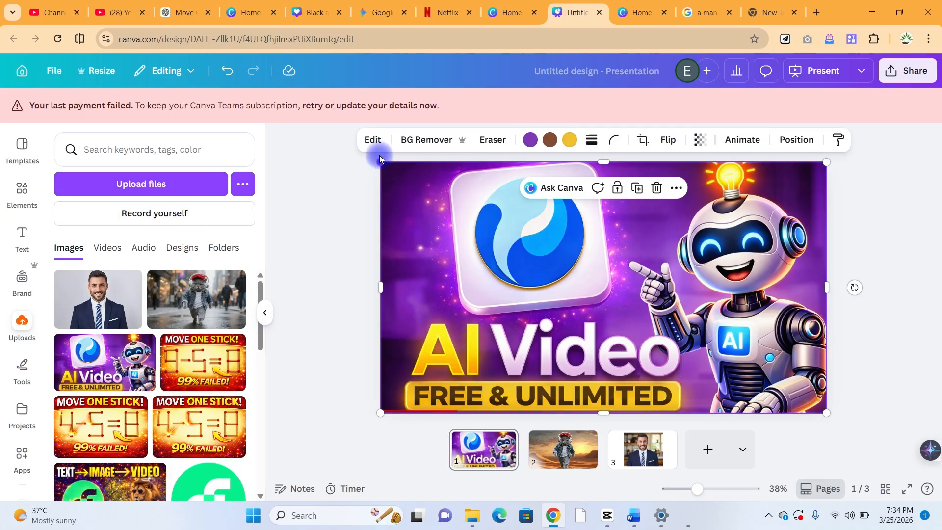
left_click(374, 141)
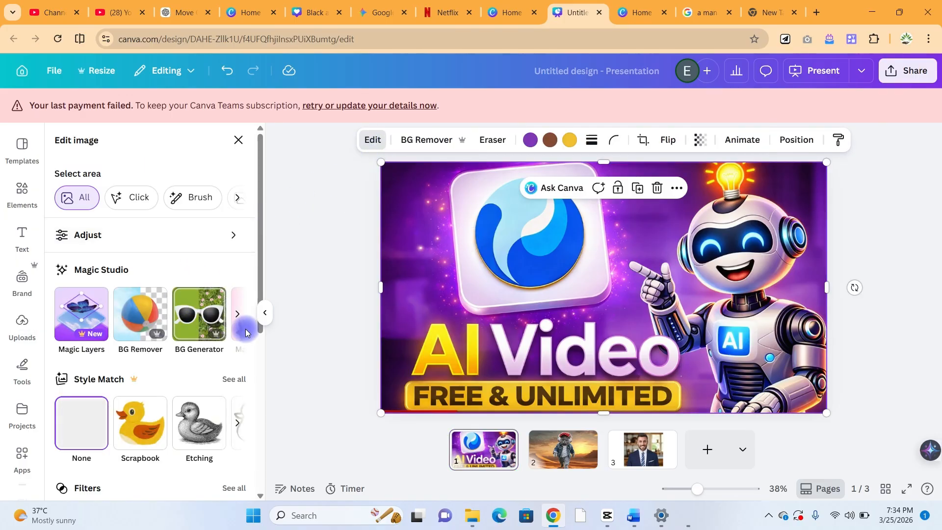
left_click(238, 314)
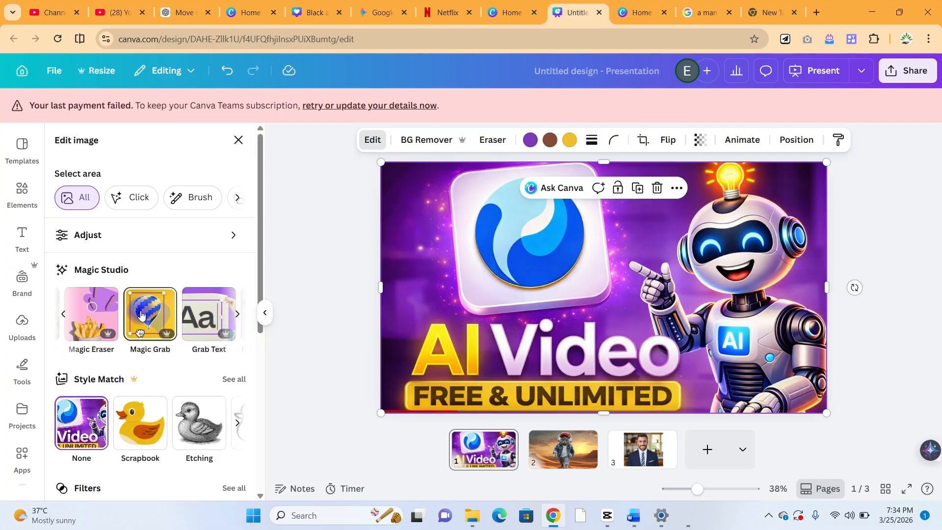
left_click(152, 316)
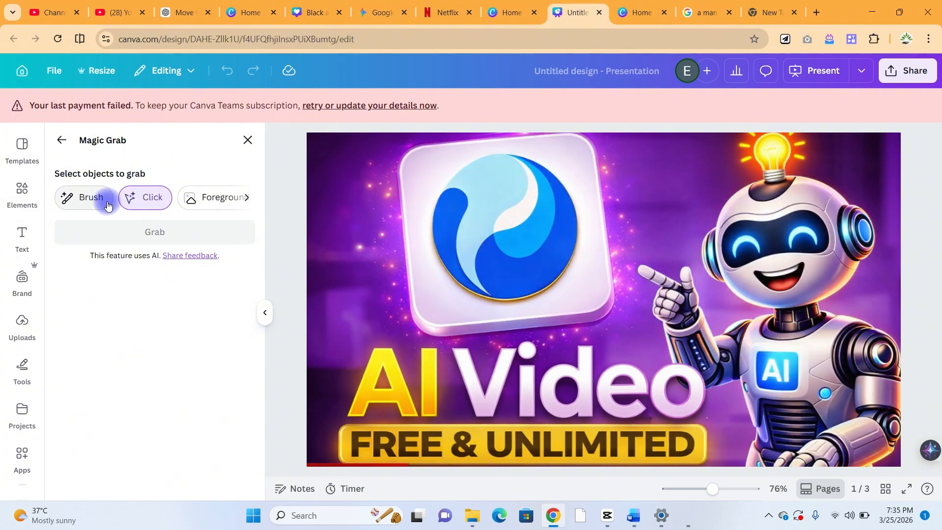
left_click(794, 260)
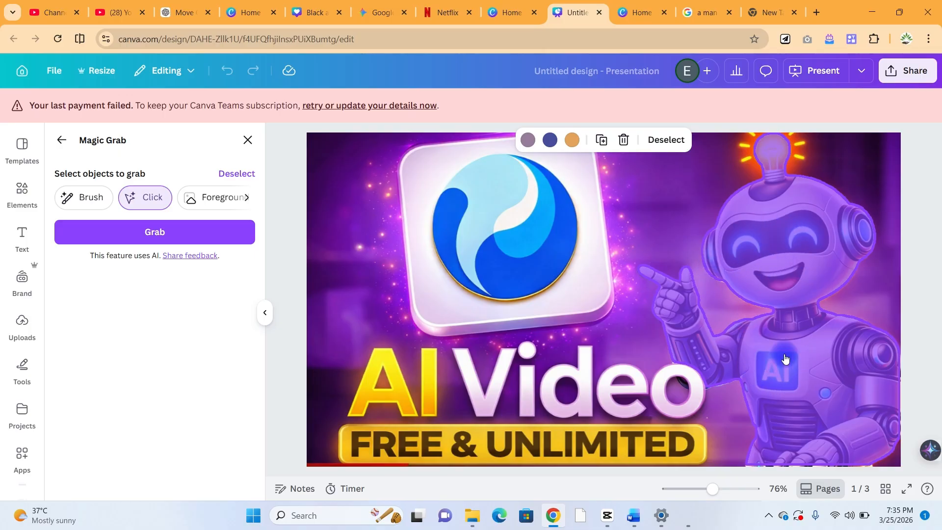
left_click(192, 233)
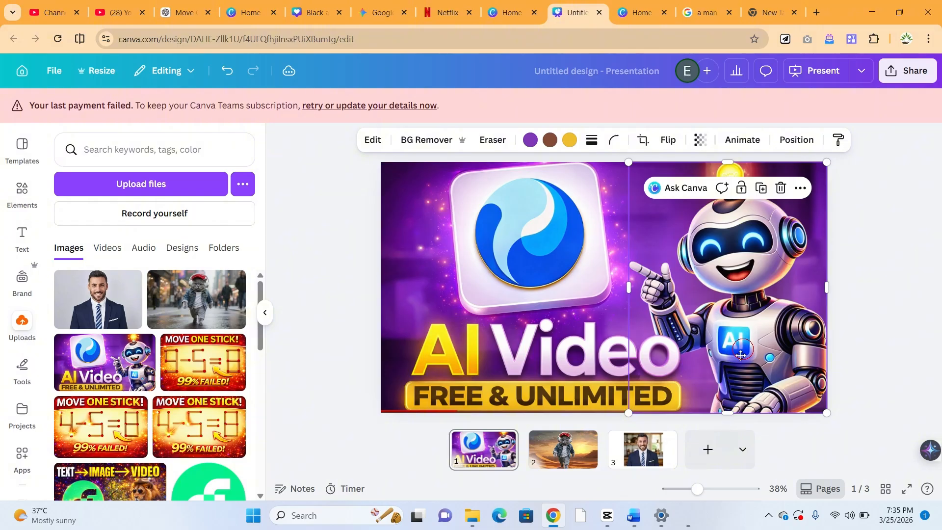
mouse_move(741, 354)
left_mouse_down()
mouse_move(687, 365)
mouse_move(638, 358)
mouse_move(682, 339)
mouse_move(738, 343)
mouse_move(660, 353)
mouse_move(734, 336)
mouse_move(737, 348)
left_mouse_up()
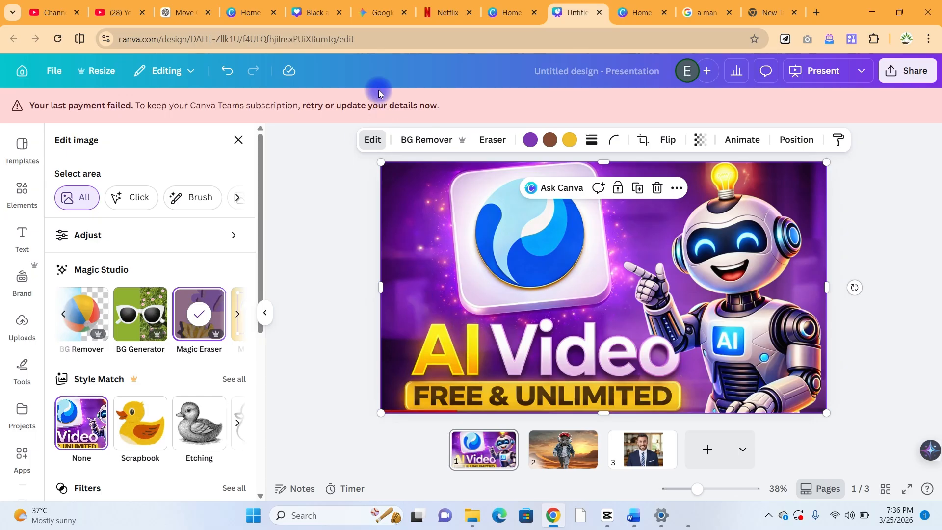
Grab the yellow letters "AI" from the page 1 background image with Magic Grab and nudge them slightly to the right.
left_click(373, 140)
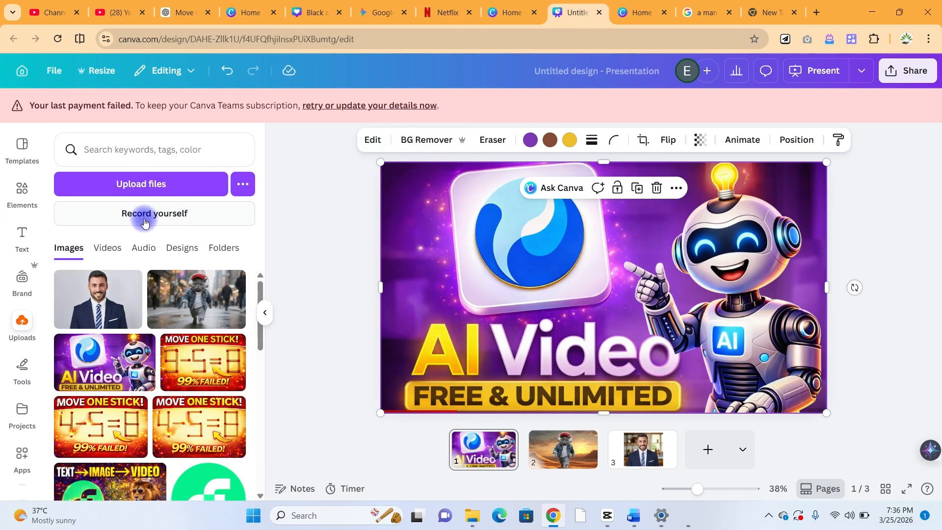
left_click(369, 139)
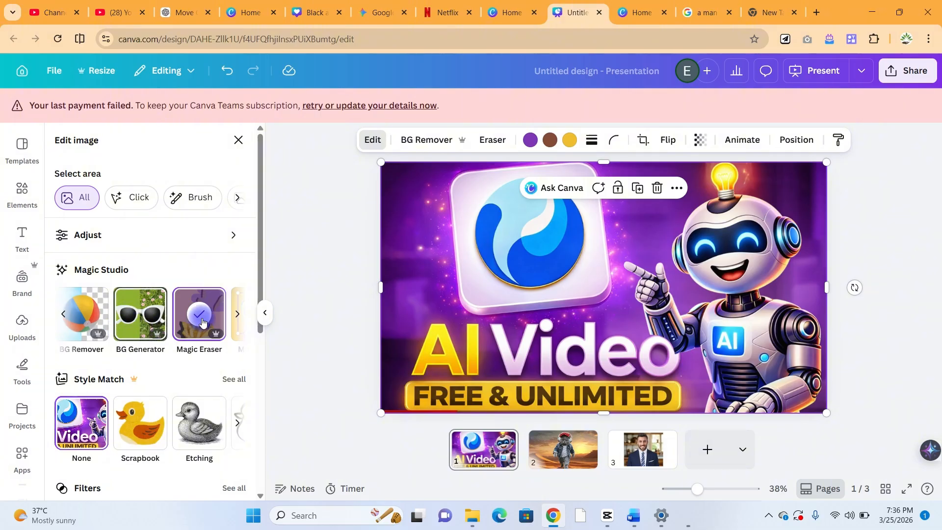
left_click(236, 315)
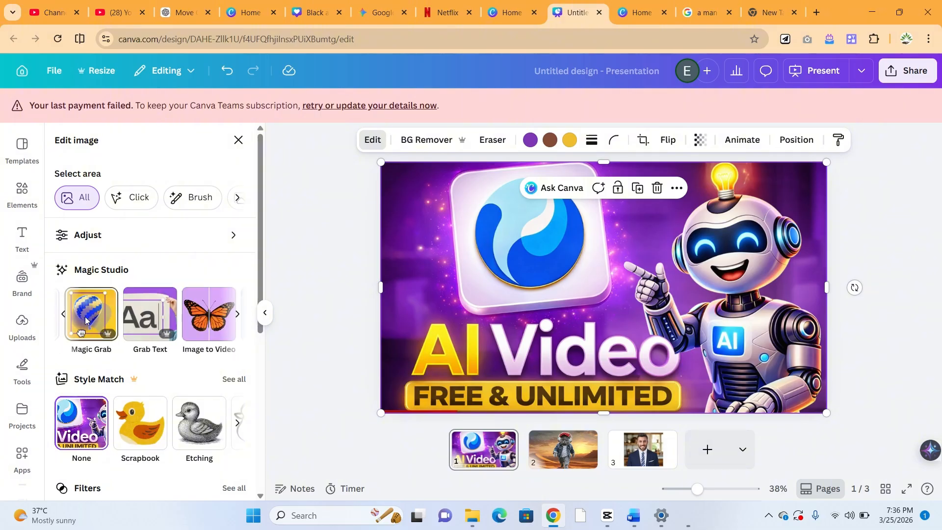
left_click(86, 320)
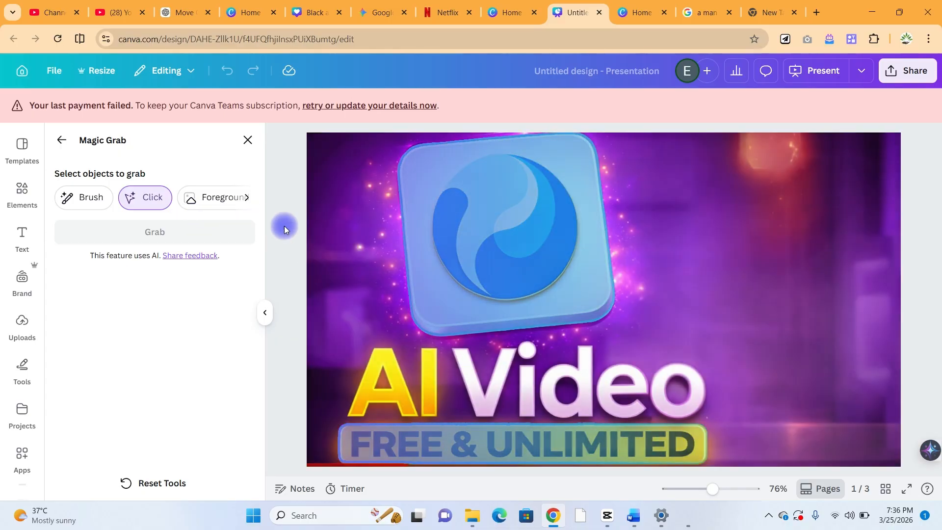
left_click(385, 384)
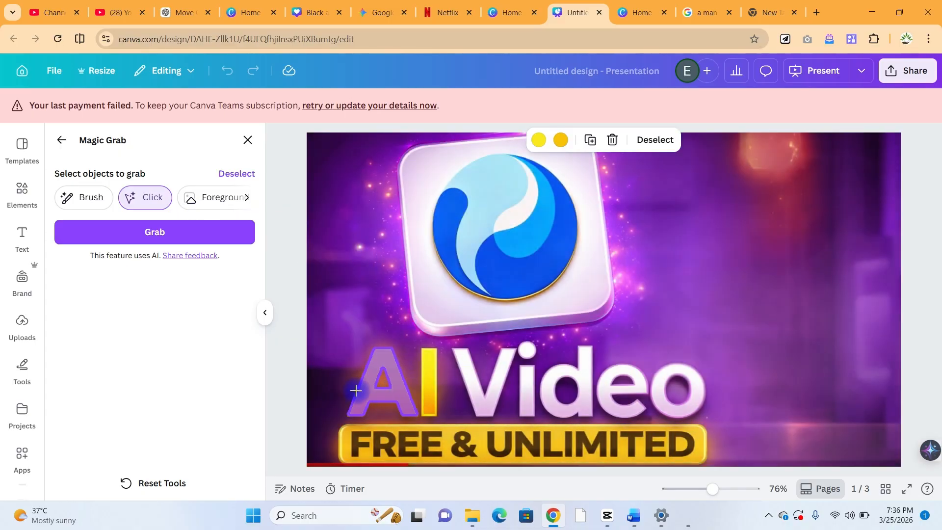
left_click(429, 377)
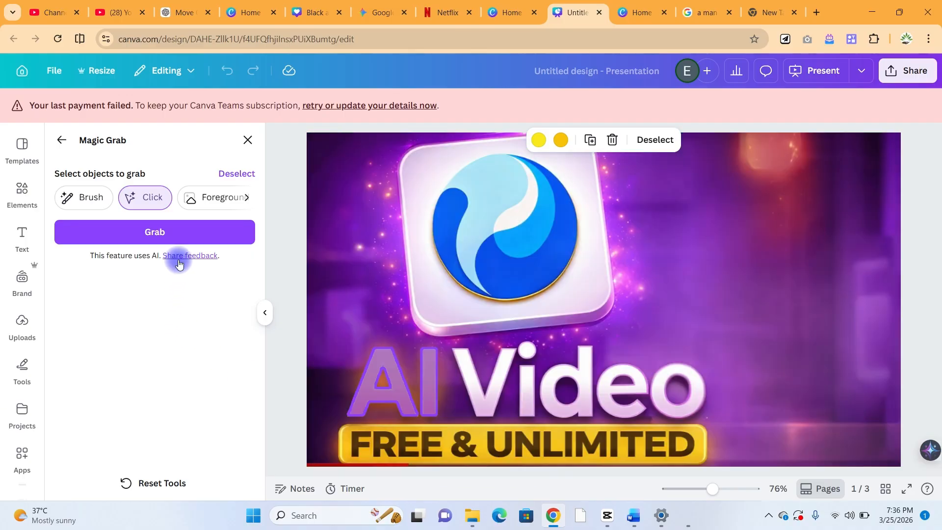
left_click(166, 231)
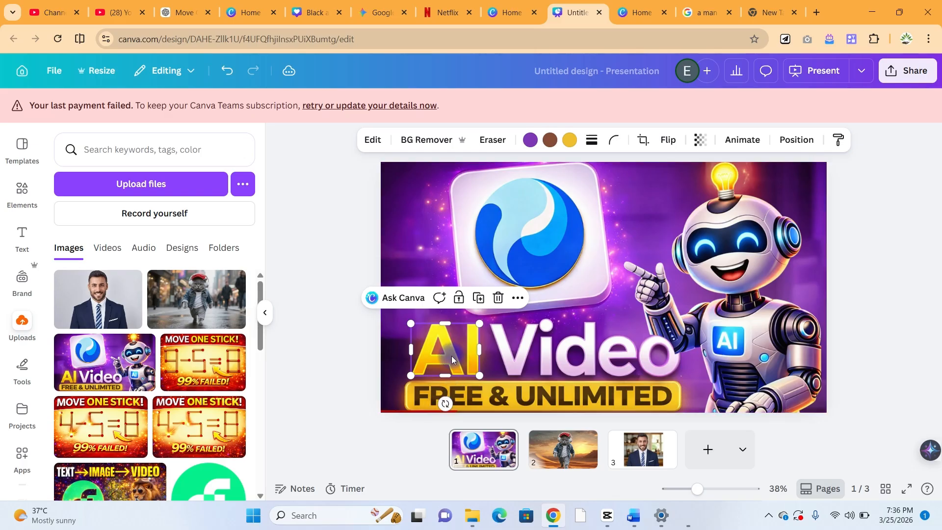
mouse_move(451, 358)
left_mouse_down()
mouse_move(414, 351)
mouse_move(448, 349)
mouse_move(456, 359)
left_mouse_up()
left_click_drag(414, 326, 415, 327)
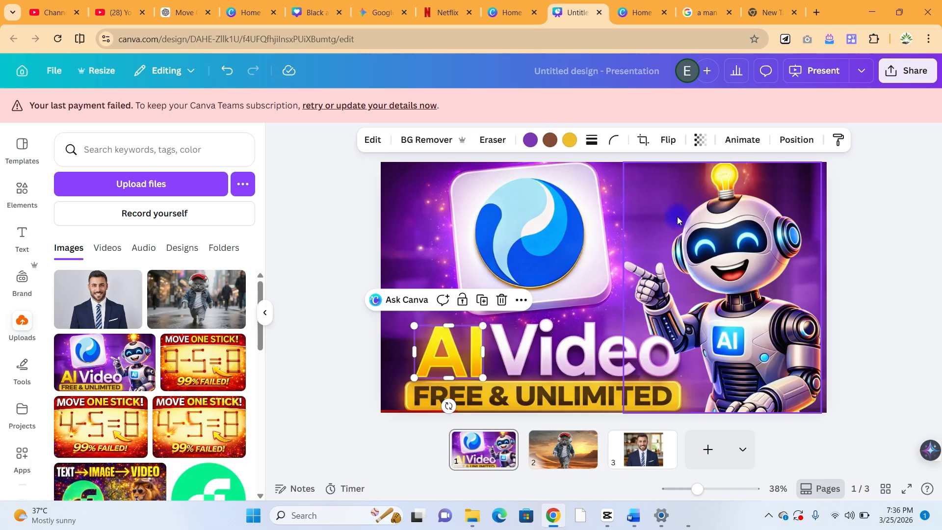
Erase the light bulb above the robot's head using Magic Eraser with a brush size of 57.
left_click(424, 212)
left_click(725, 312)
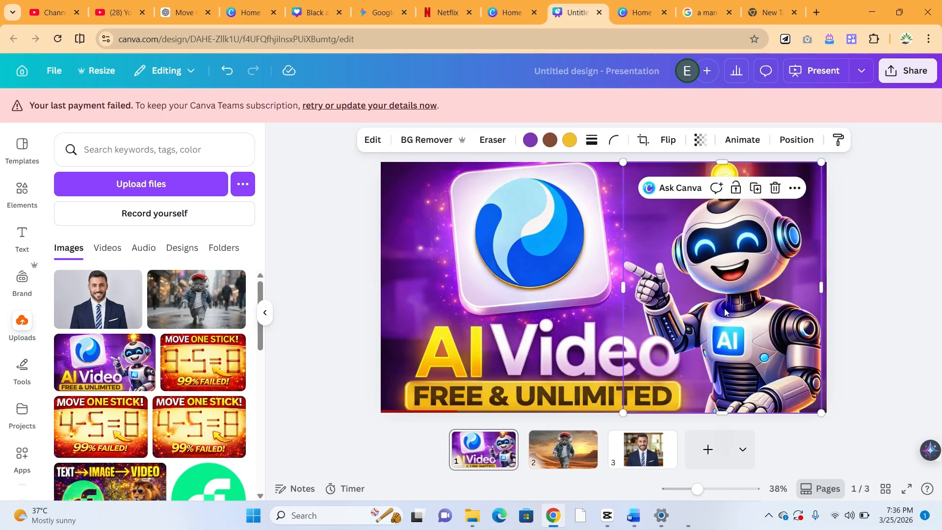
left_click(371, 139)
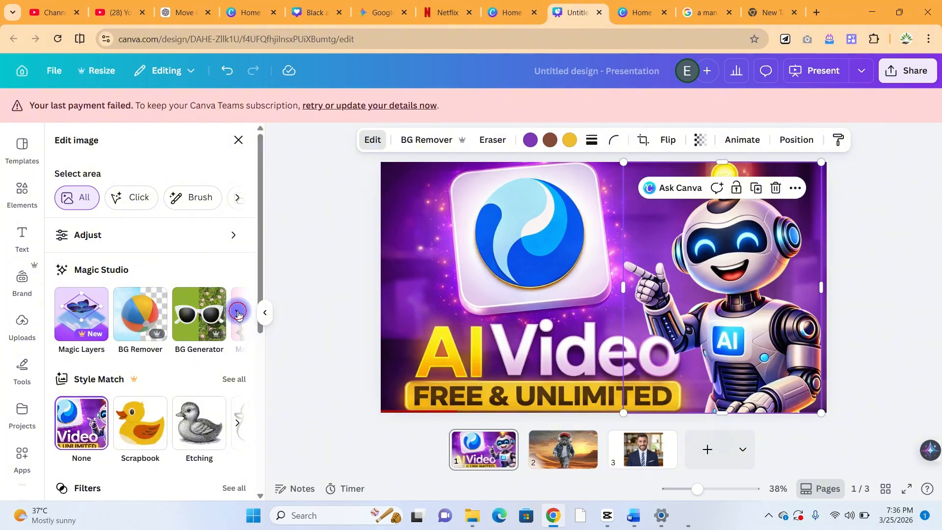
left_click(238, 312)
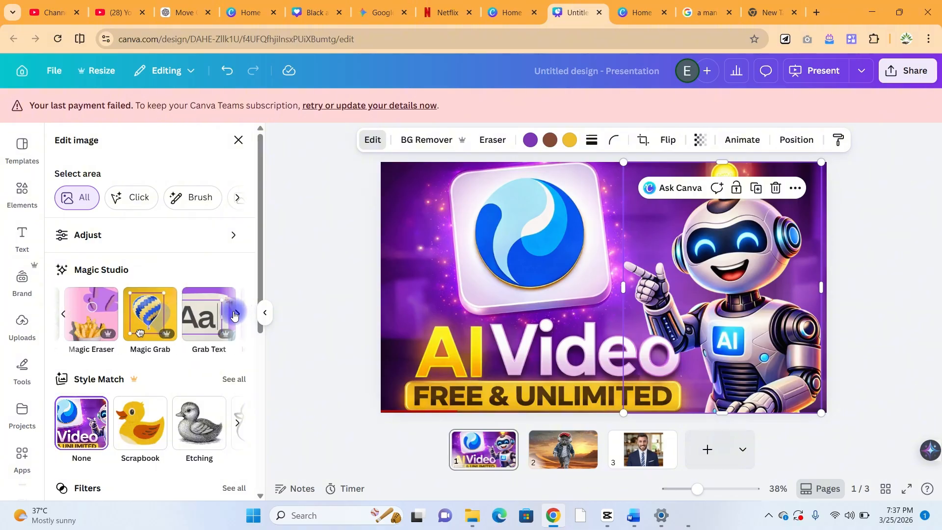
left_click(89, 312)
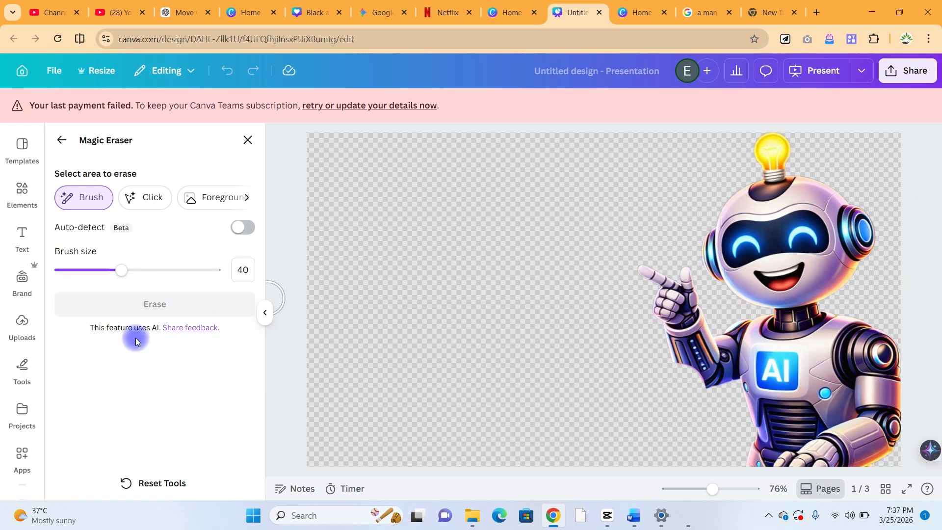
left_click_drag(119, 278, 148, 276)
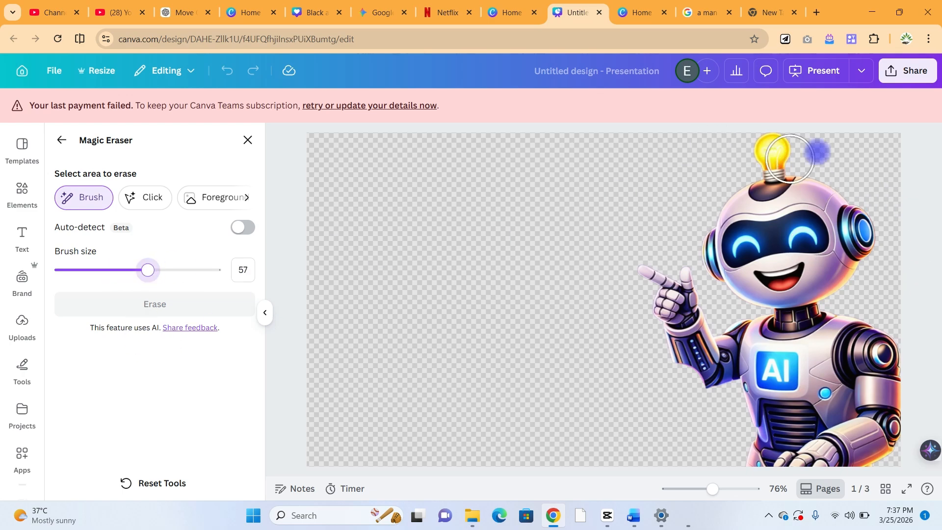
mouse_move(787, 144)
left_mouse_down()
mouse_move(756, 147)
mouse_move(770, 157)
left_mouse_up()
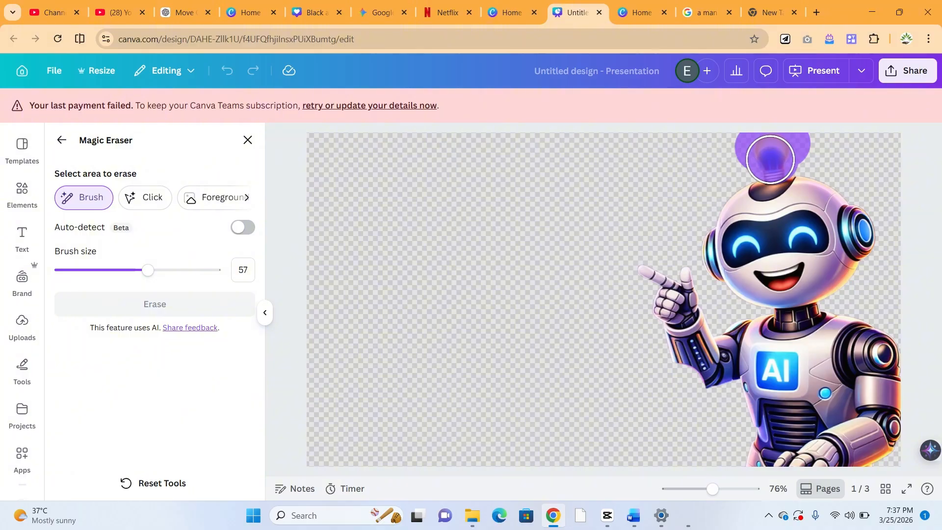
left_click_drag(770, 158, 770, 157)
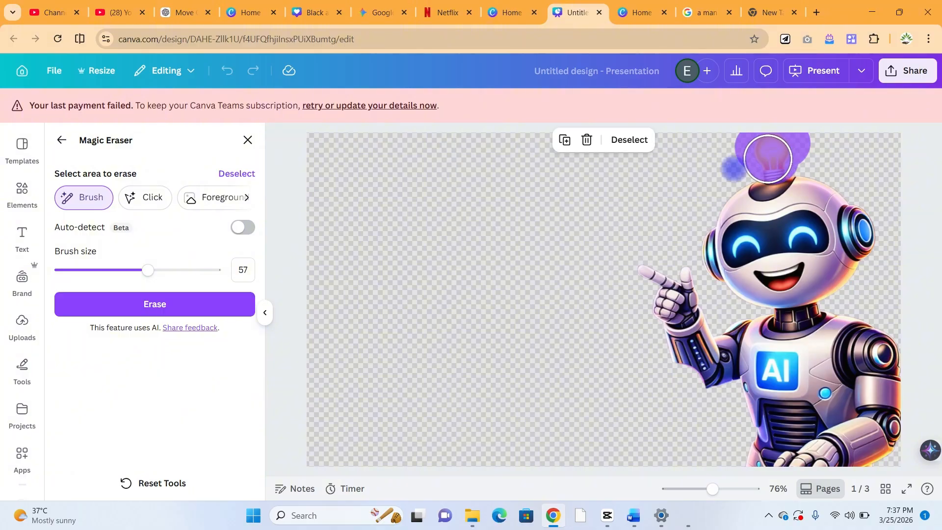
left_click(123, 309)
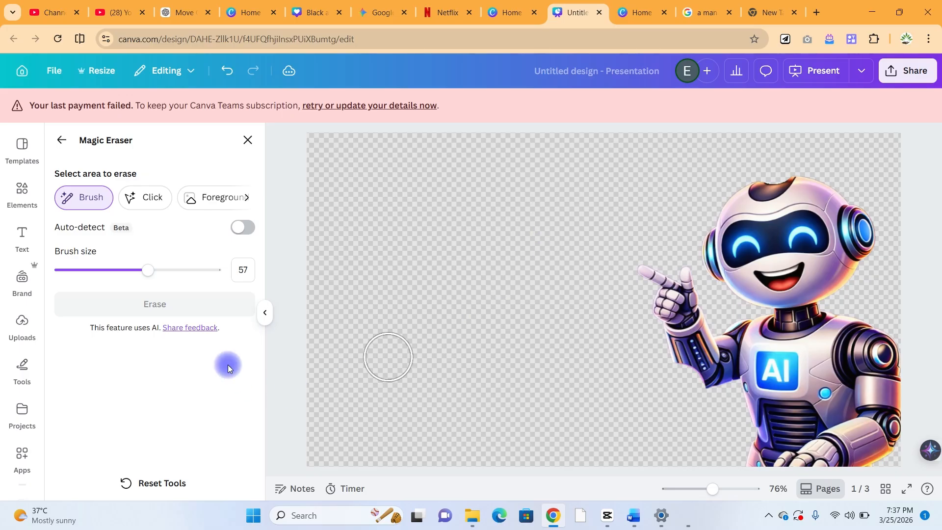
left_click(247, 143)
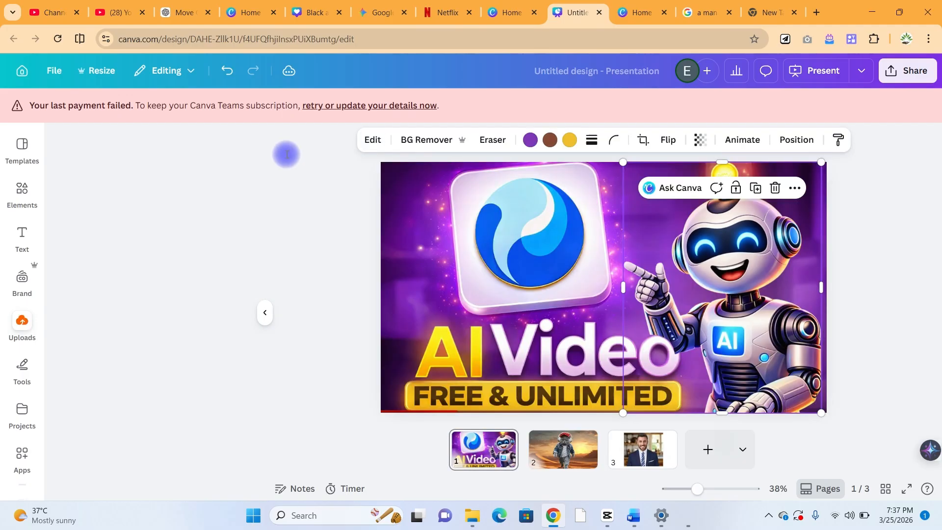
Move the robot to the right and slightly down so it extends past the page's right edge.
left_click(858, 222)
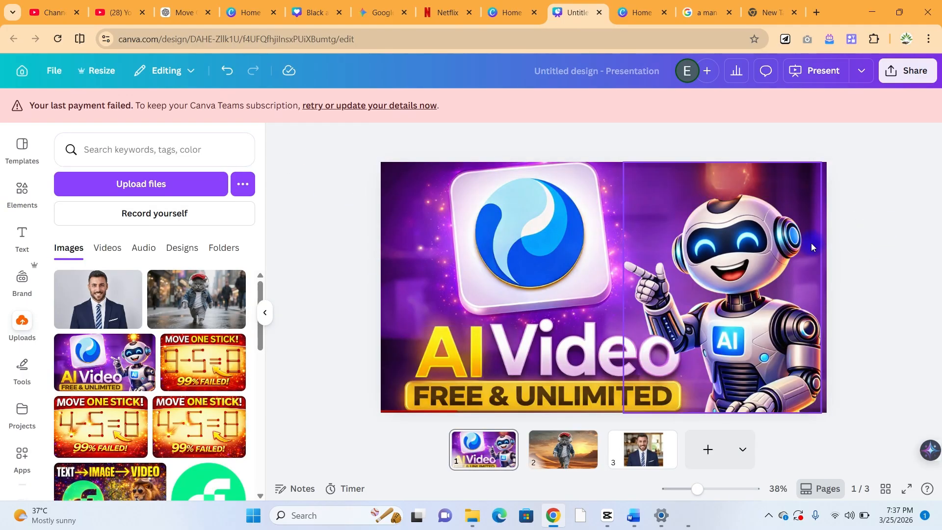
left_click_drag(713, 218, 768, 228)
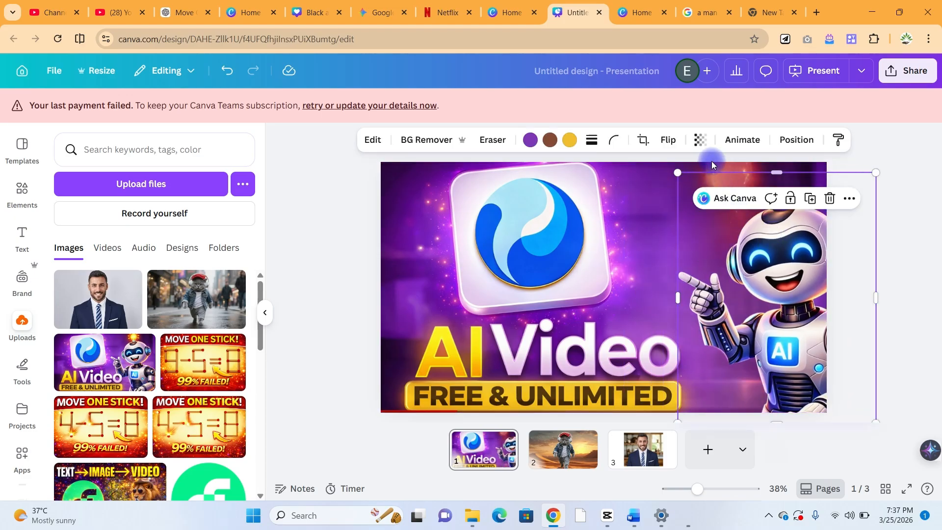
Move the robot on page 1 back inside the page so it lines up with the page's right edge.
left_click_drag(772, 267, 723, 256)
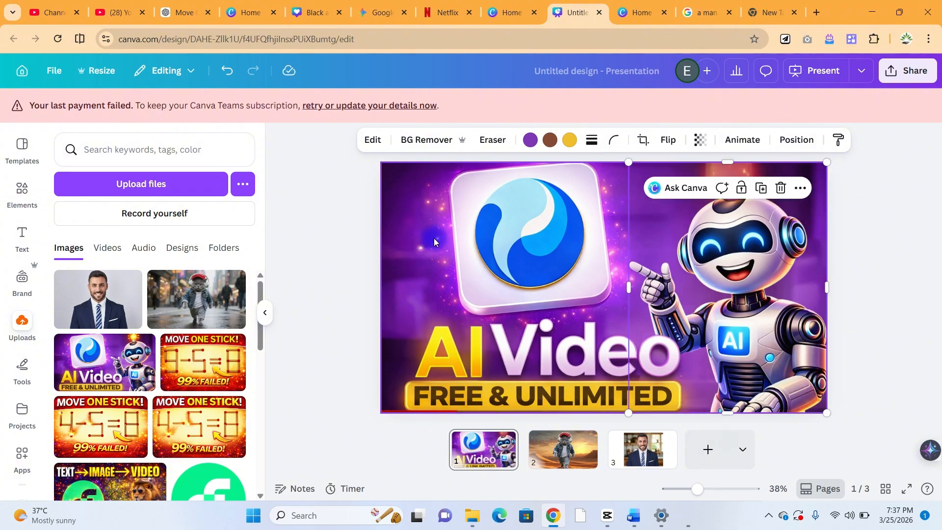
left_click(407, 273)
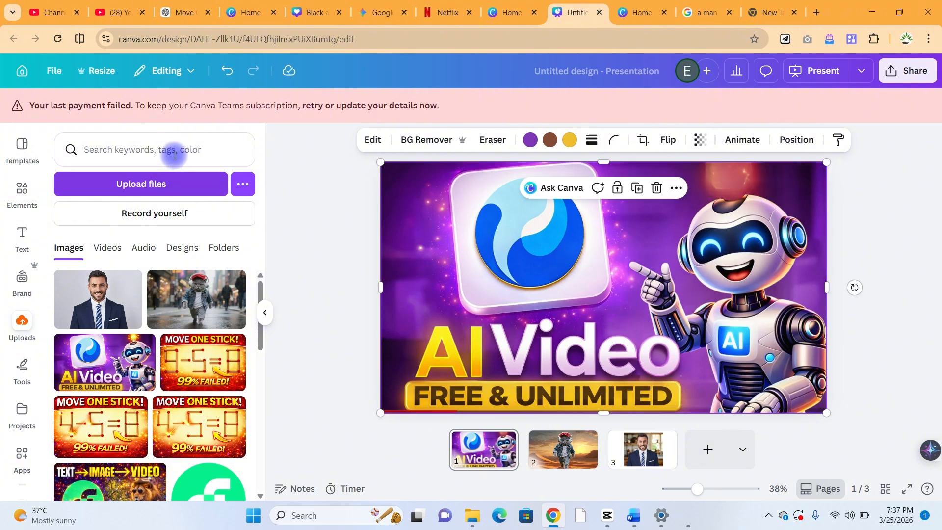
left_click(371, 140)
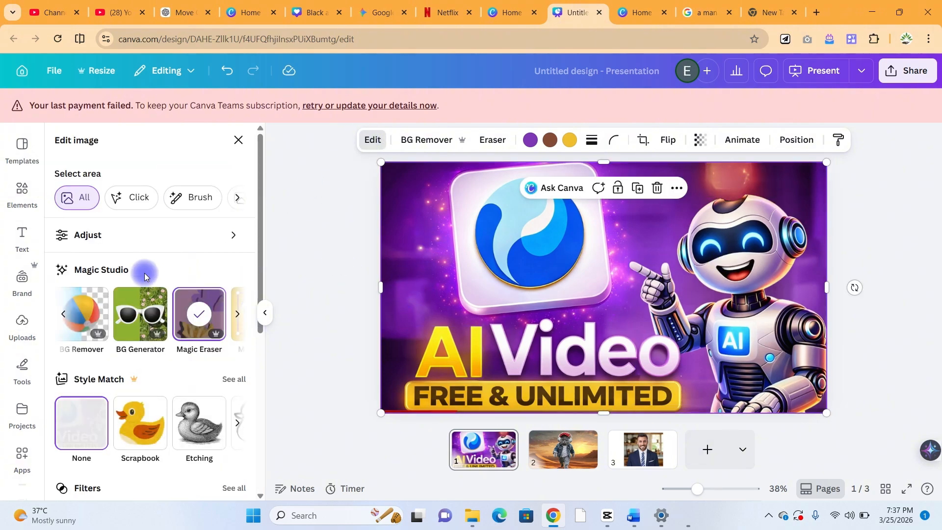
left_click(237, 313)
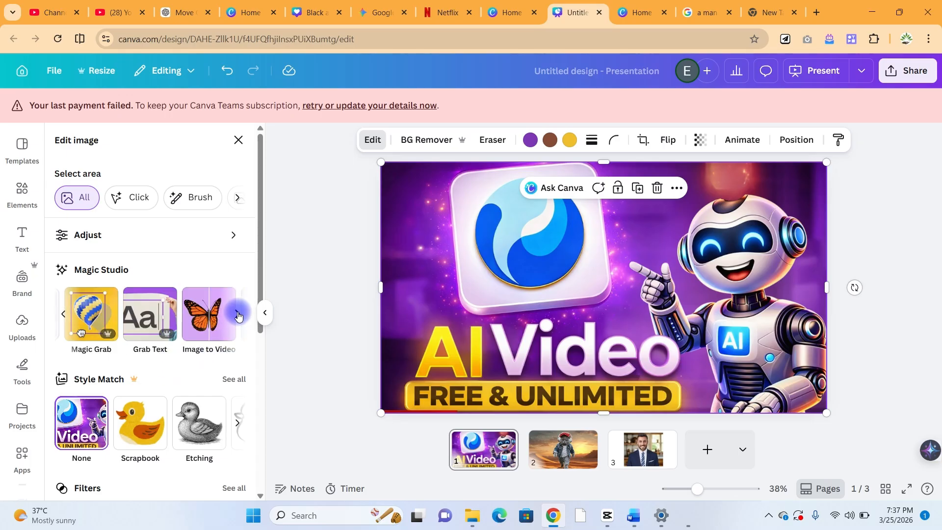
Start Magic Edit on the separated robot on page 1 and brush over the empty area above its head.
left_click(725, 308)
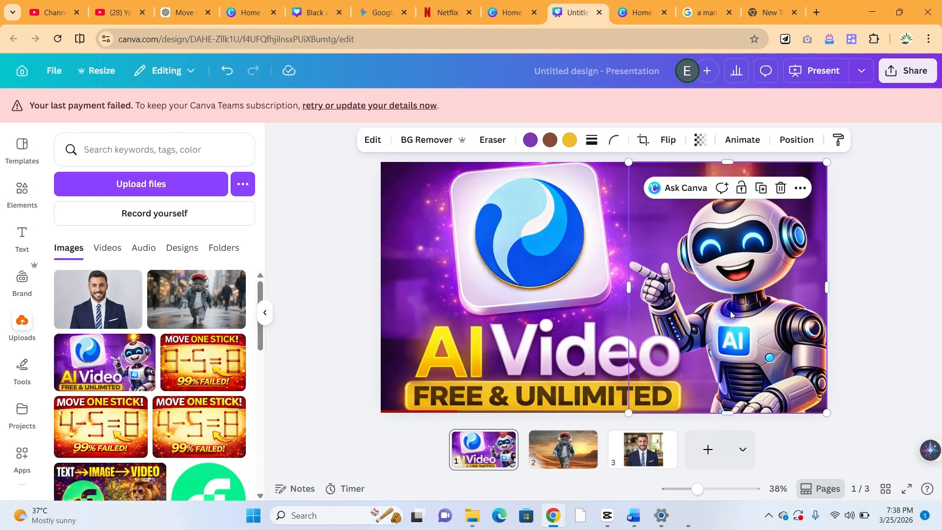
left_click(372, 140)
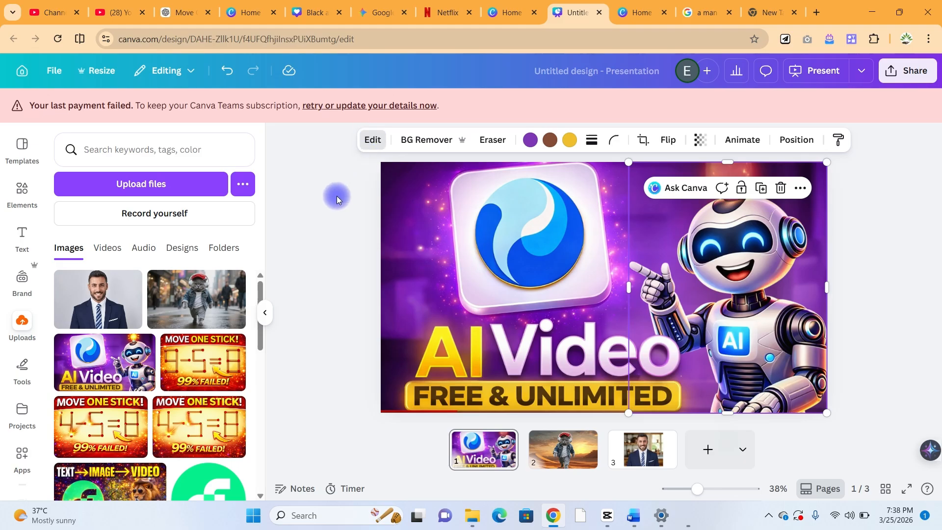
left_click(238, 314)
left_click(238, 313)
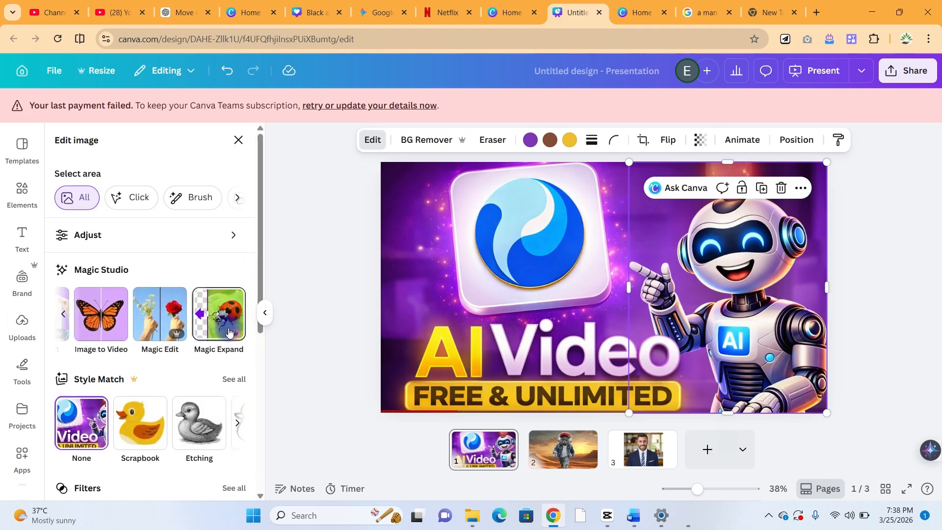
left_click(158, 313)
left_click(590, 292)
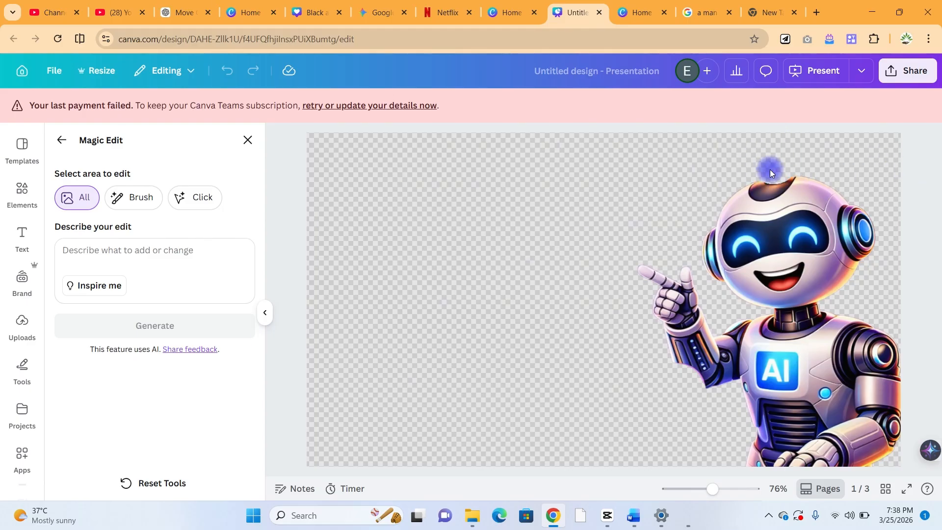
left_click(133, 198)
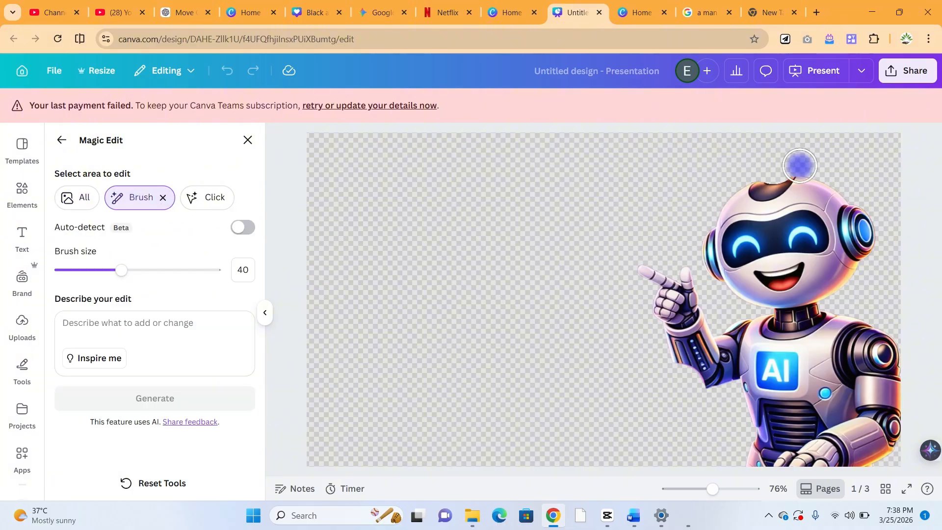
mouse_move(778, 156)
left_mouse_down()
mouse_move(771, 171)
mouse_move(775, 158)
left_mouse_up()
Generate a bird on the robot's head with the prompt "Put a bird" and close Magic Edit.
left_click(115, 325)
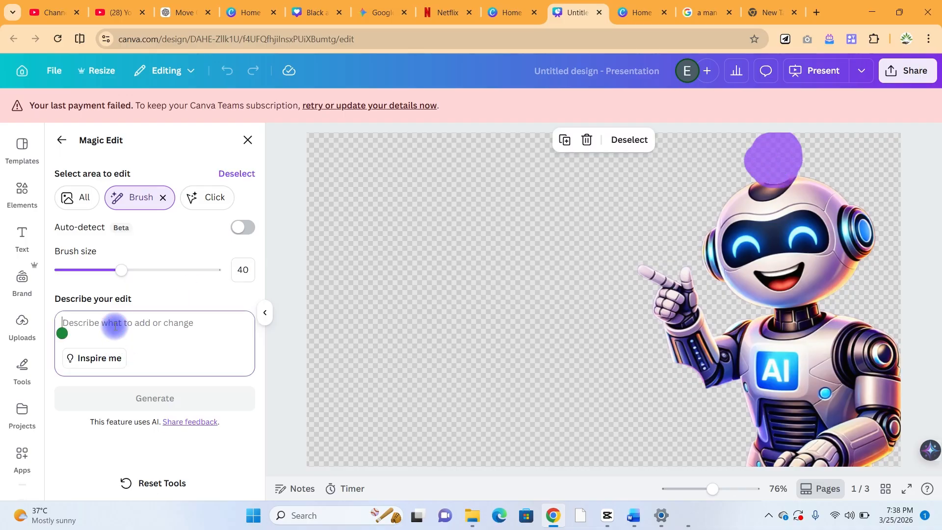
type("Pu")
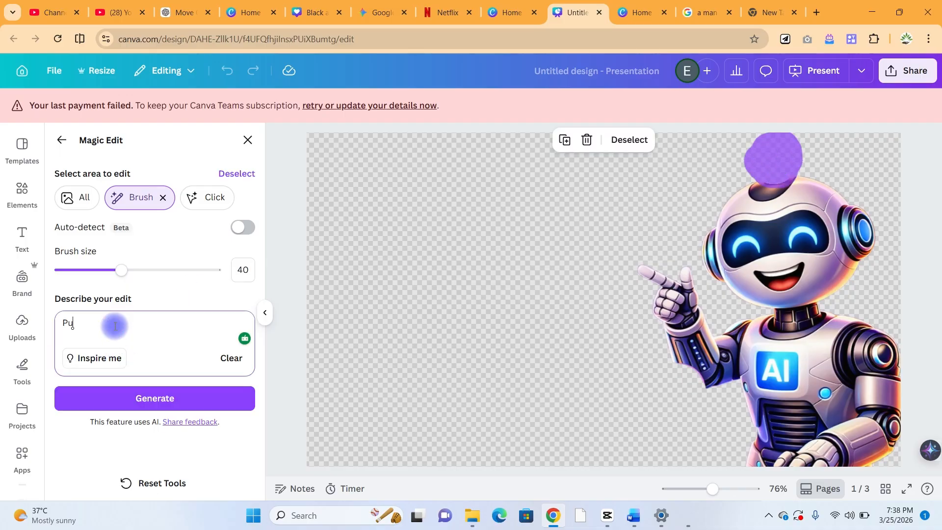
type("t a bird")
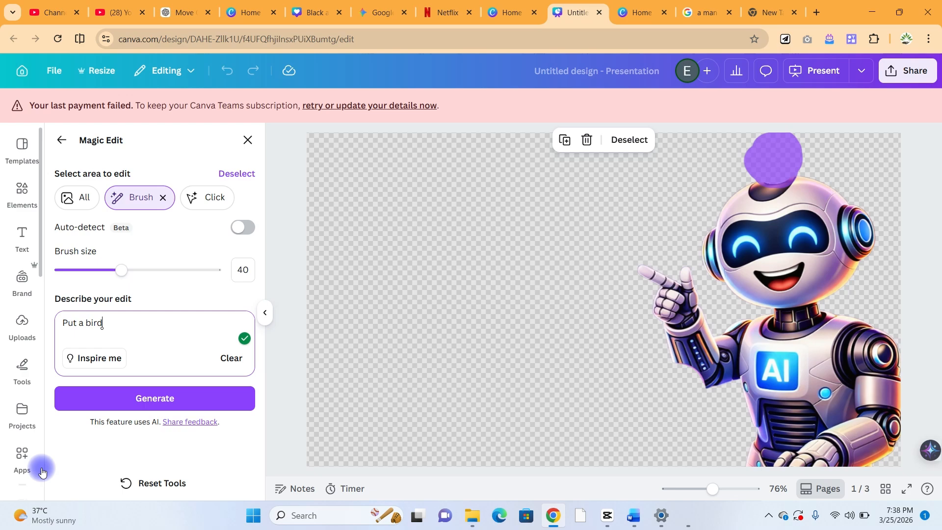
left_click(118, 396)
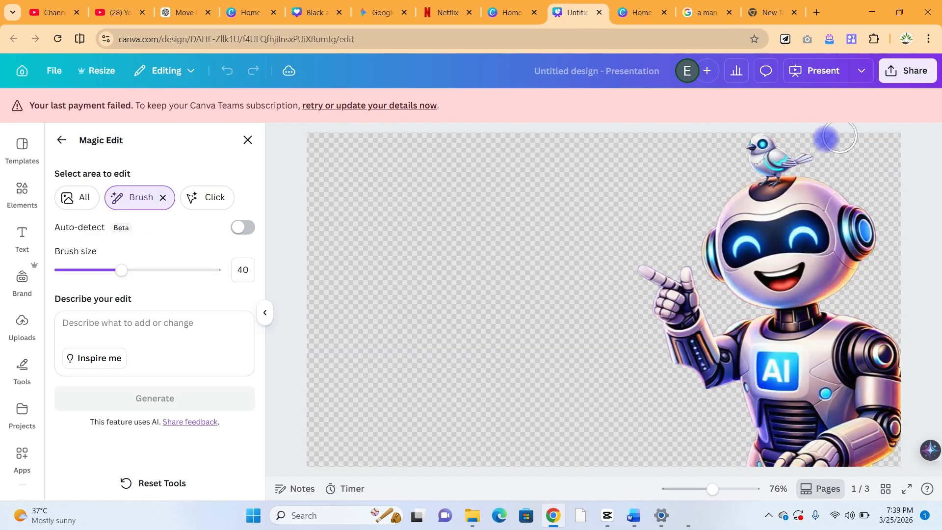
left_click(248, 140)
left_click(853, 230)
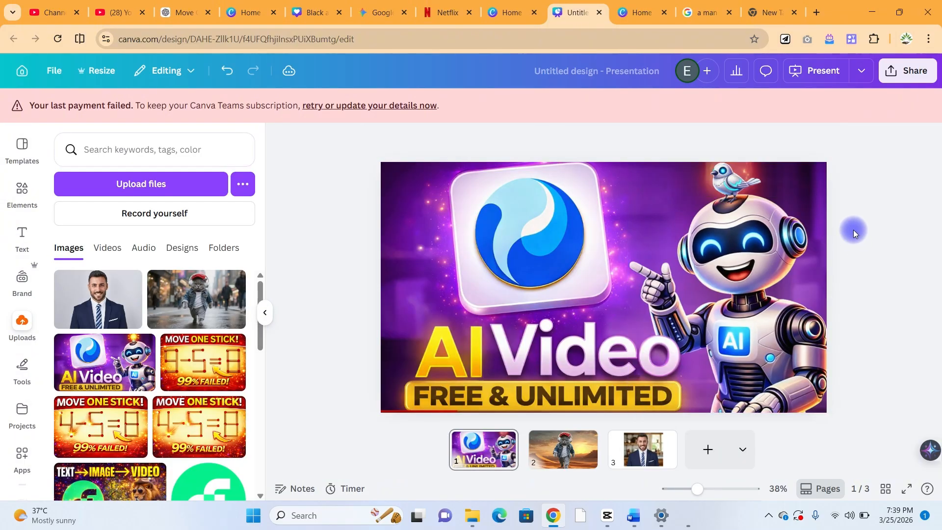
left_click(717, 172)
left_click(891, 236)
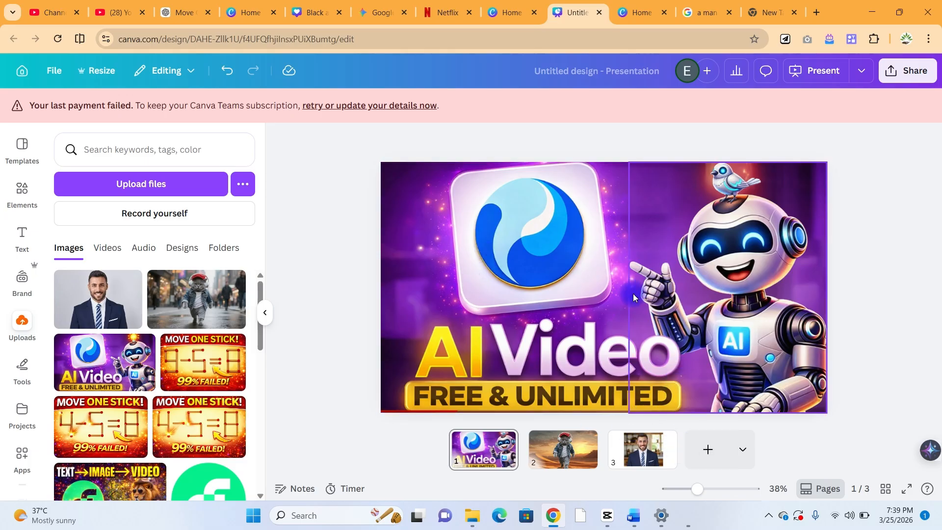
Start Magic Edit on the photo of the man on page 3 and brush over his striped tie.
left_click(646, 458)
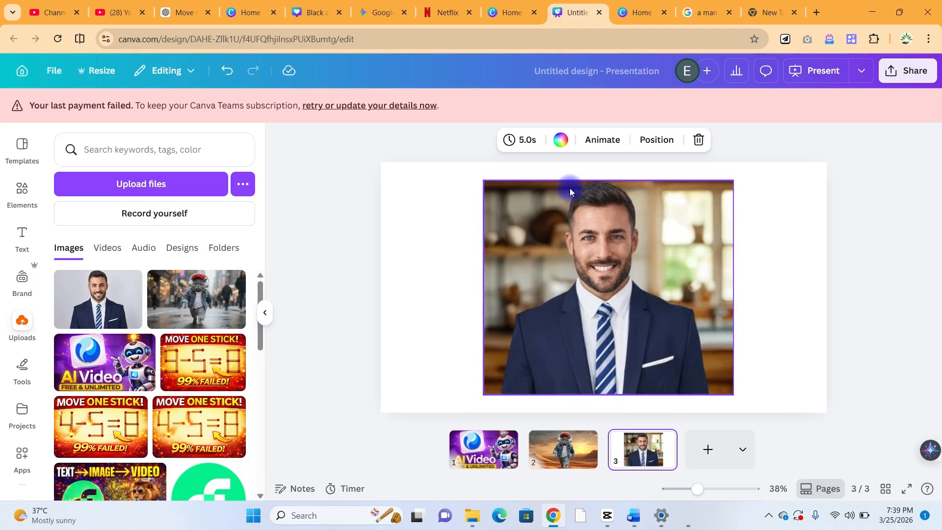
left_click(603, 346)
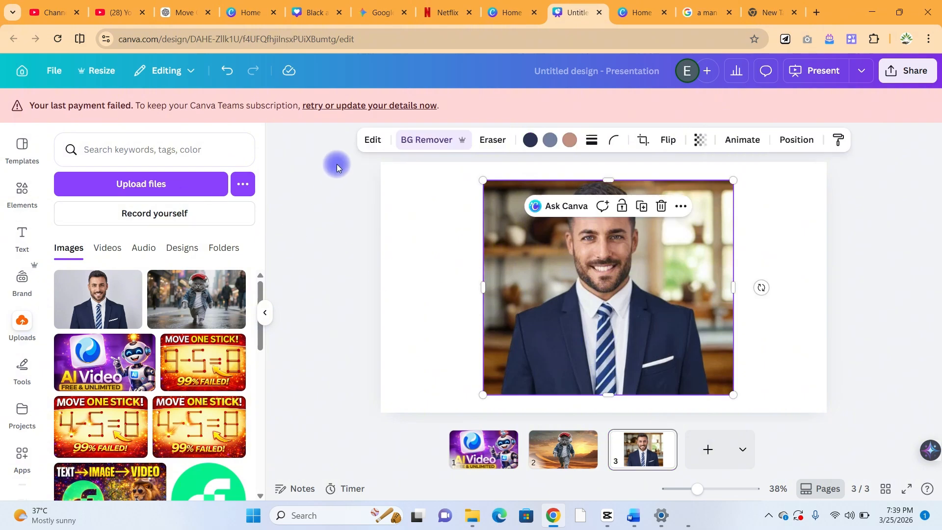
left_click(376, 139)
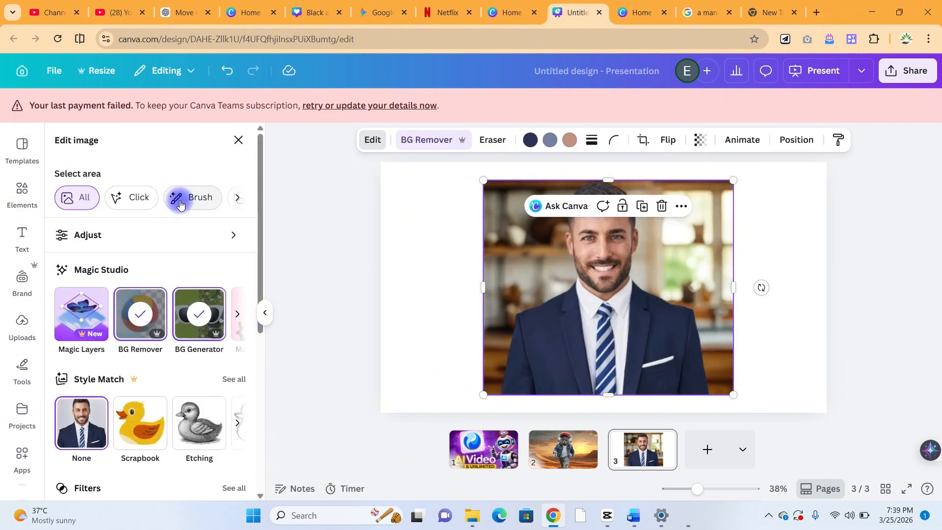
left_click(239, 314)
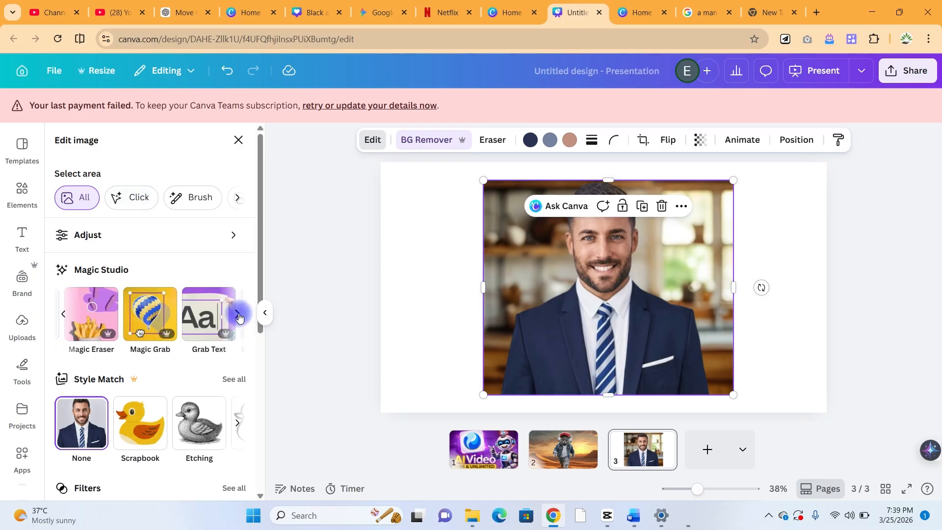
left_click(239, 314)
left_click(169, 314)
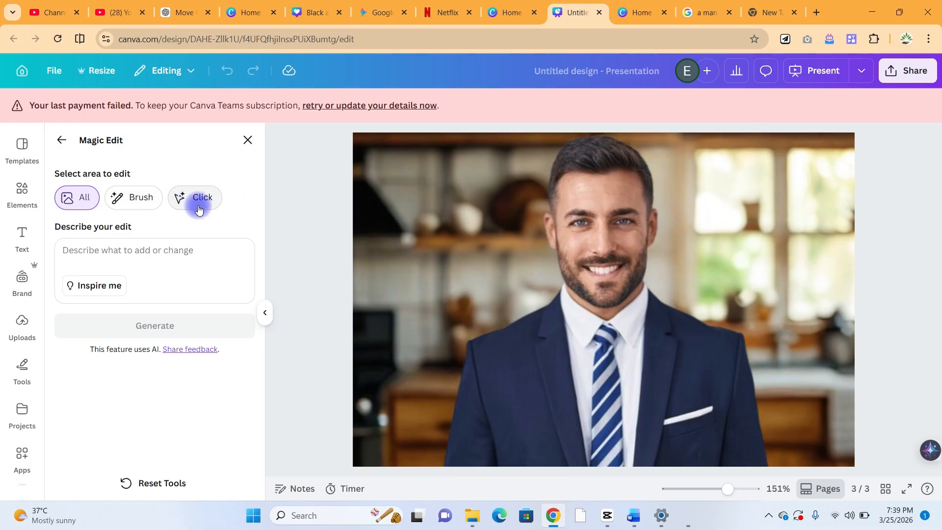
left_click(142, 198)
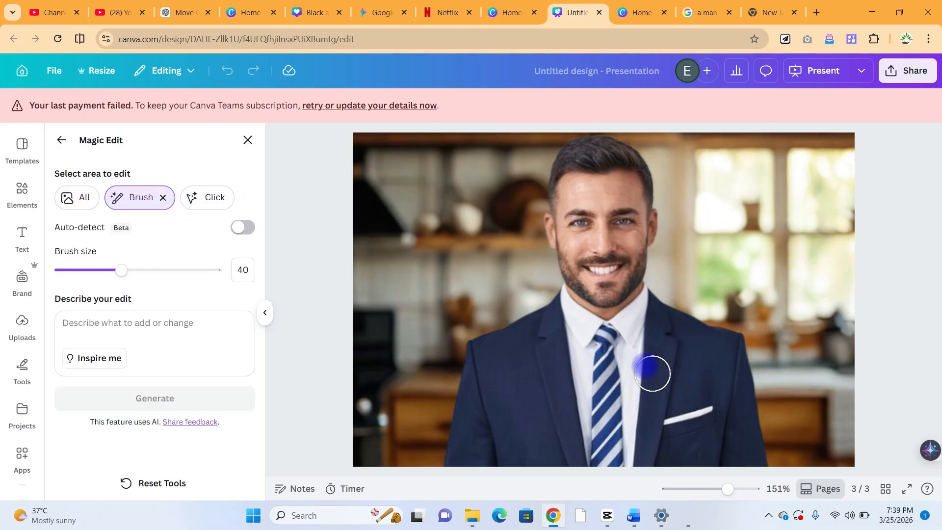
mouse_move(607, 342)
left_mouse_down()
mouse_move(613, 461)
mouse_move(609, 446)
mouse_move(604, 455)
mouse_move(606, 378)
left_mouse_up()
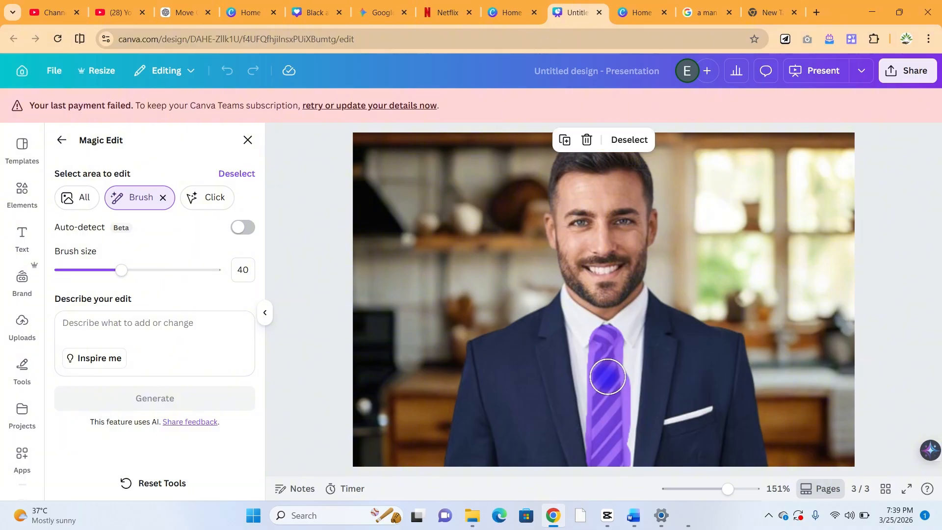
left_click(545, 217)
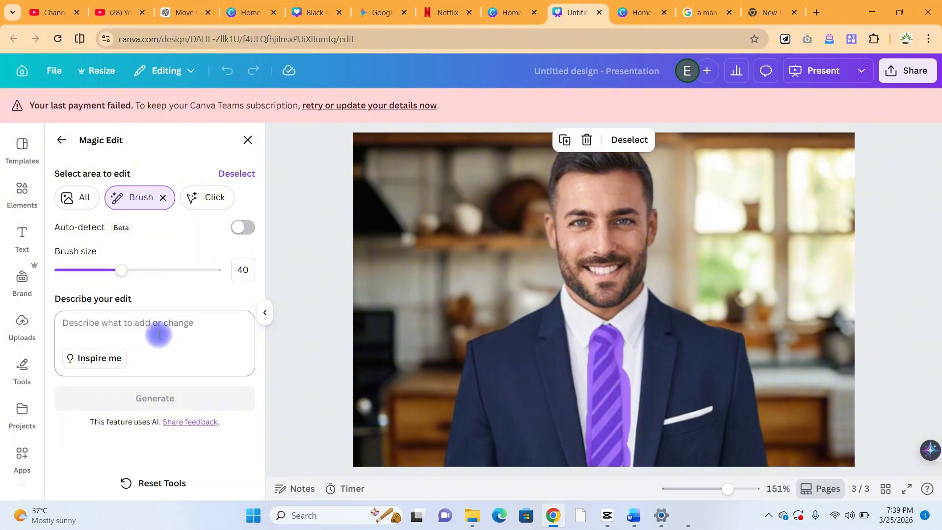
Recolour the selected tie with the prompt "Change the colour of the tie to red" and close Magic Edit.
left_click(150, 322)
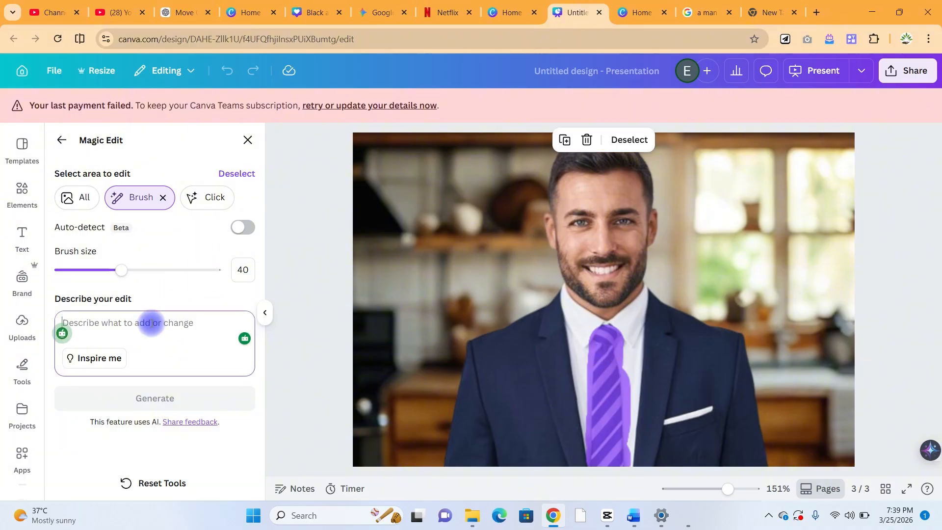
type("Change the colour of the tie to red")
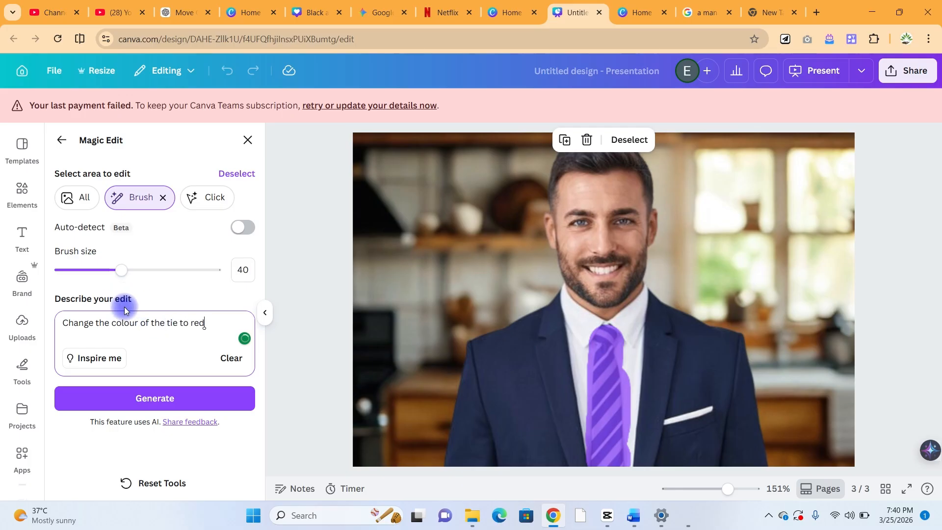
left_click(168, 401)
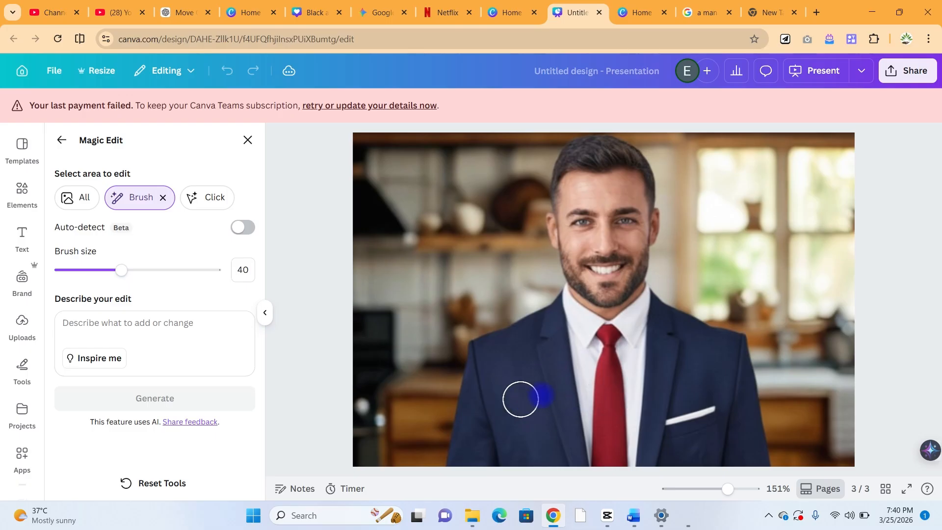
left_click(243, 143)
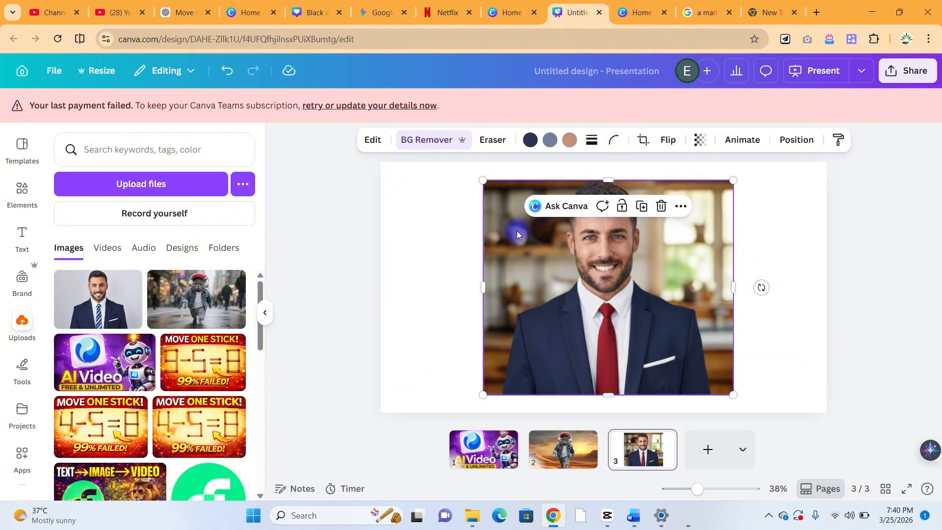
Add a fourth page, place the uploaded AI Video image on it and enlarge it to the page's top-left corner.
left_click(705, 448)
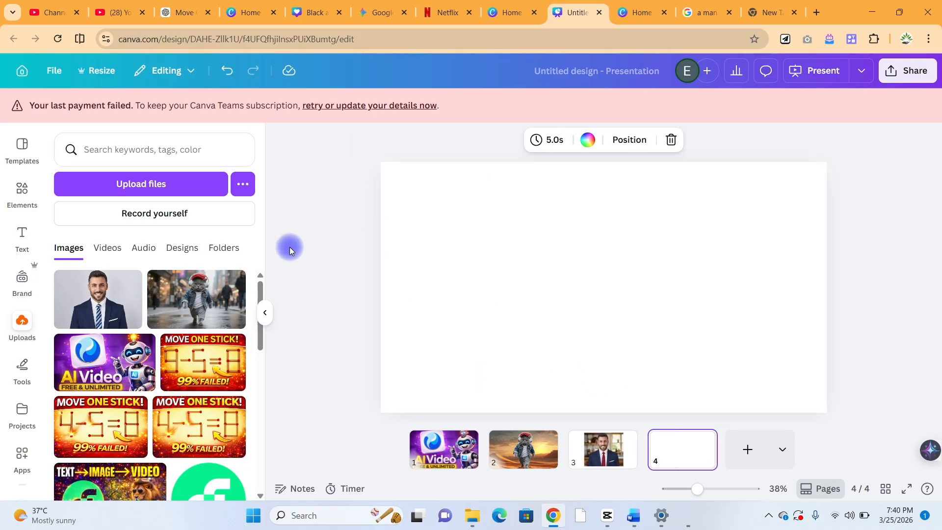
left_click(113, 364)
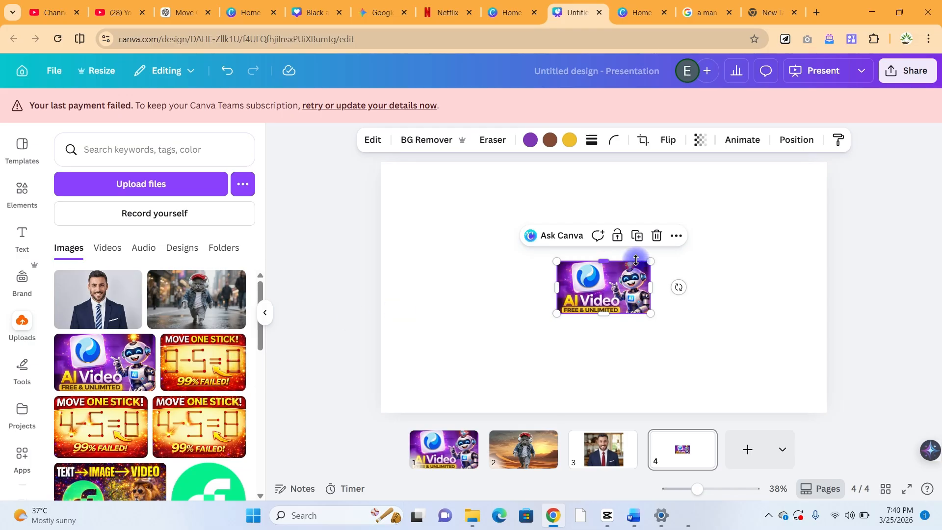
left_click_drag(556, 262, 364, 197)
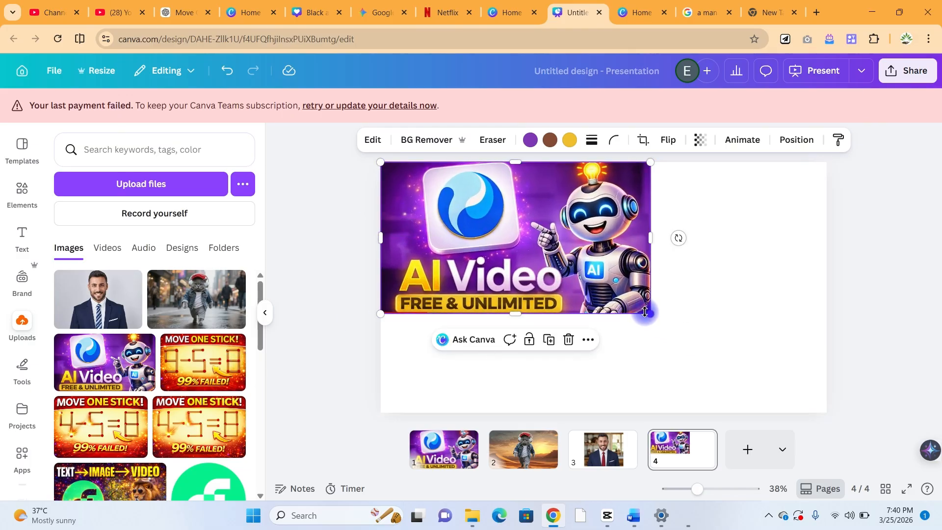
left_click_drag(649, 314, 688, 337)
left_click(670, 309)
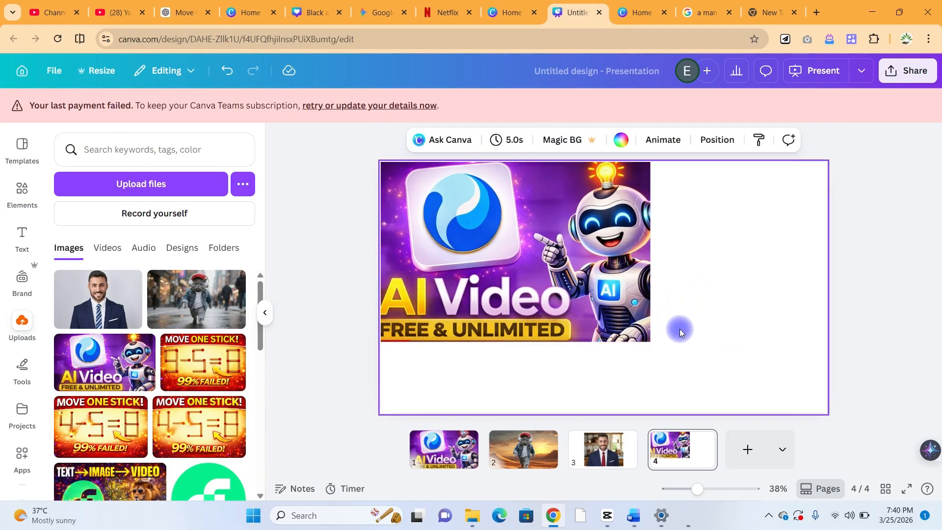
key("ctrl+z")
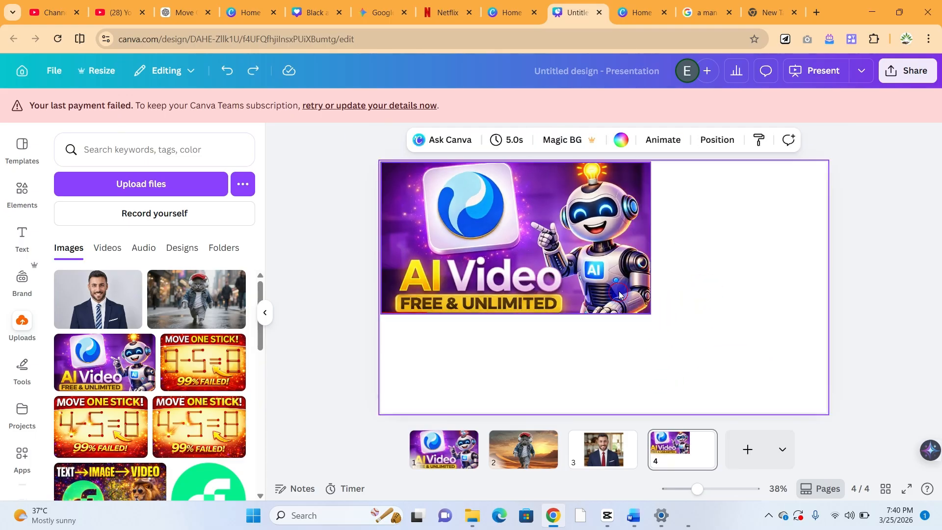
Enlarge the AI Video image to cover all of page 4 and adjust its position on the page.
left_click(646, 310)
left_click_drag(648, 313, 829, 414)
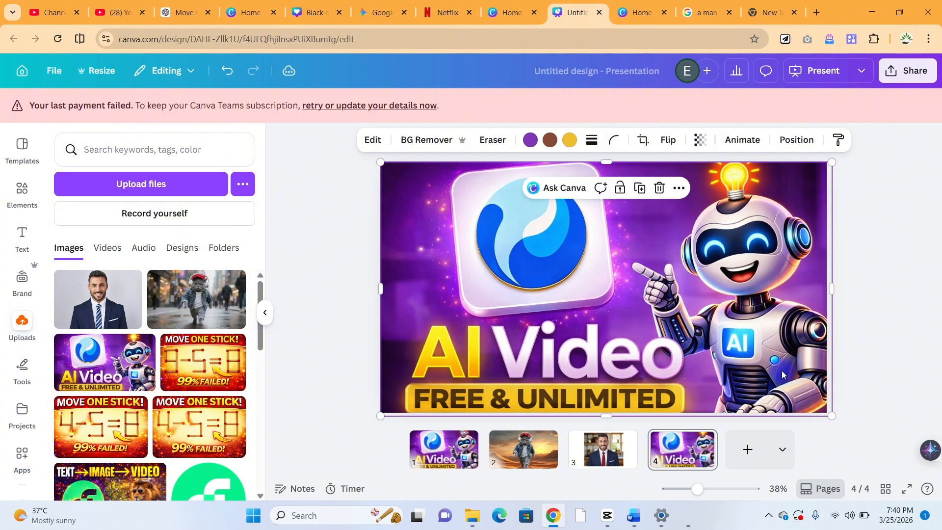
left_click_drag(728, 330, 726, 328)
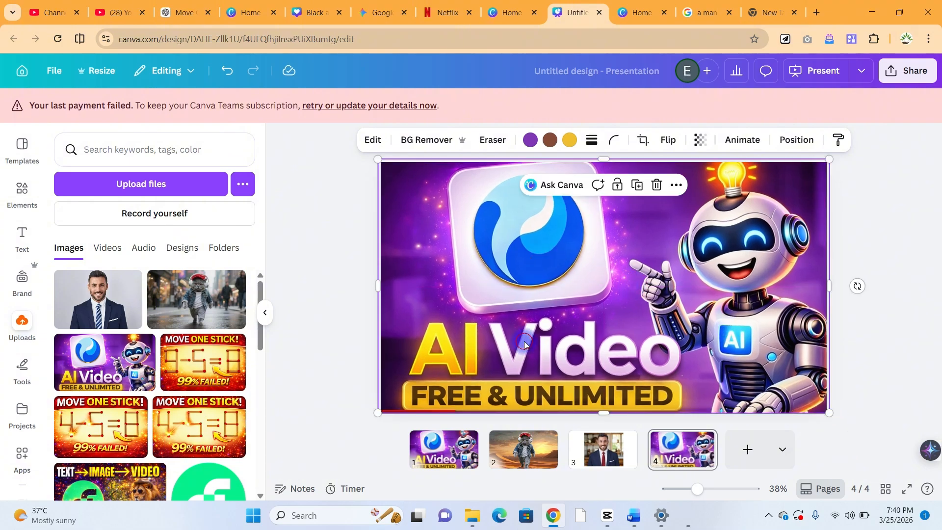
left_click(559, 388)
left_click_drag(729, 248, 736, 244)
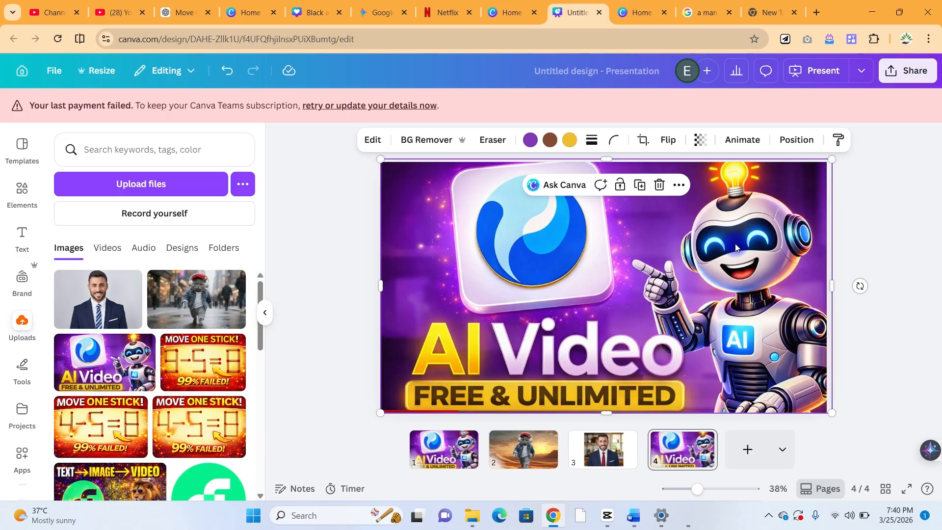
Split the AI Video image on page 4 into separate editable elements with Magic Layers.
left_click(926, 235)
left_click(599, 232)
left_click(368, 142)
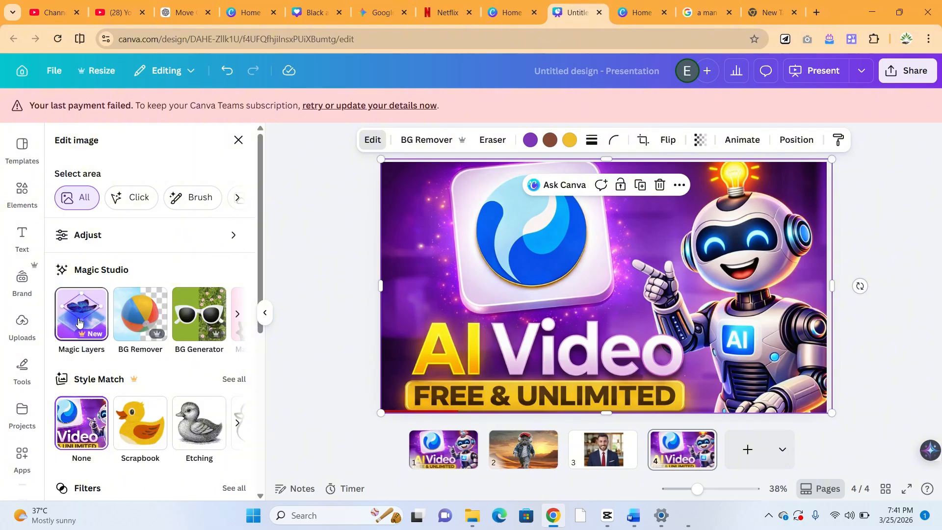
left_click(82, 318)
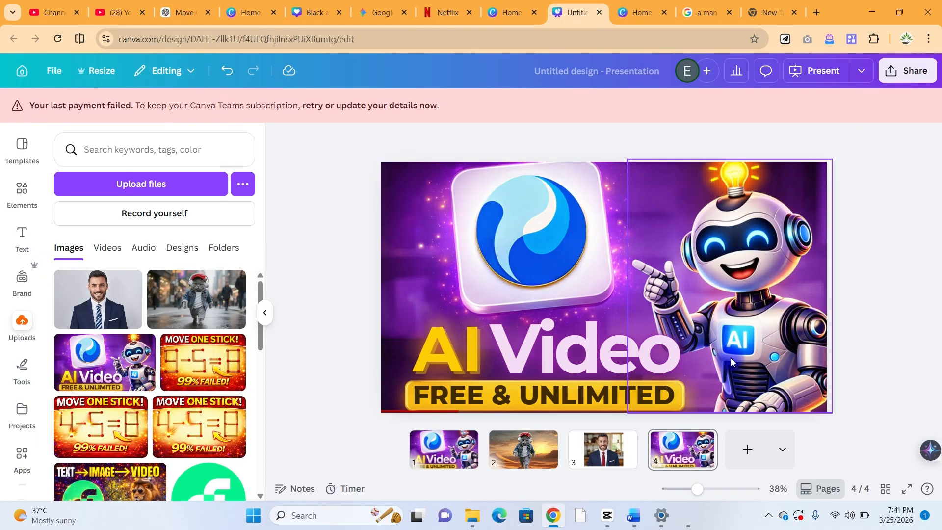
Move the robot, the "AI" text and the "Video" text on page 4 away from their original positions.
left_click_drag(746, 242, 736, 224)
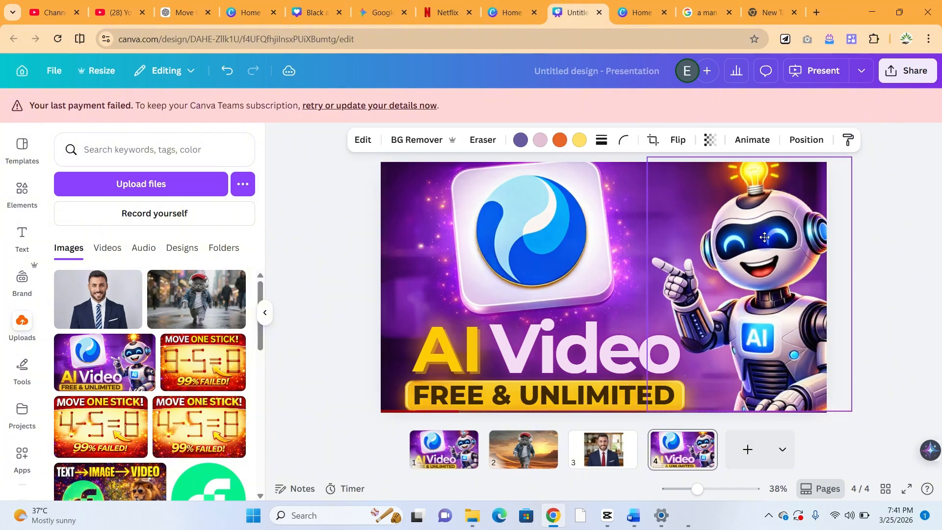
left_click(419, 351)
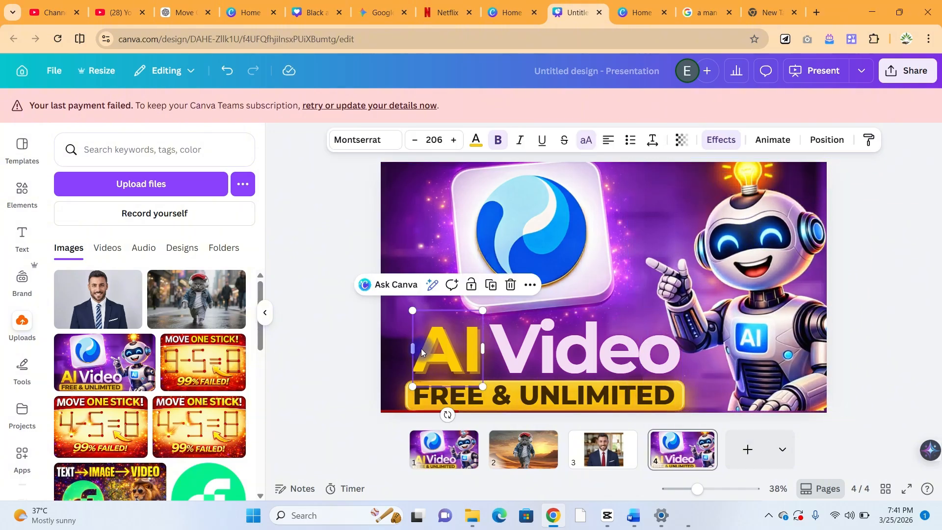
left_click_drag(419, 351, 368, 336)
left_click(563, 358)
left_click_drag(563, 358, 581, 348)
Shift the "FREE & UNLIMITED" text, the yellow bar behind it and the blue logo tile to new positions on page 4.
left_click(434, 390)
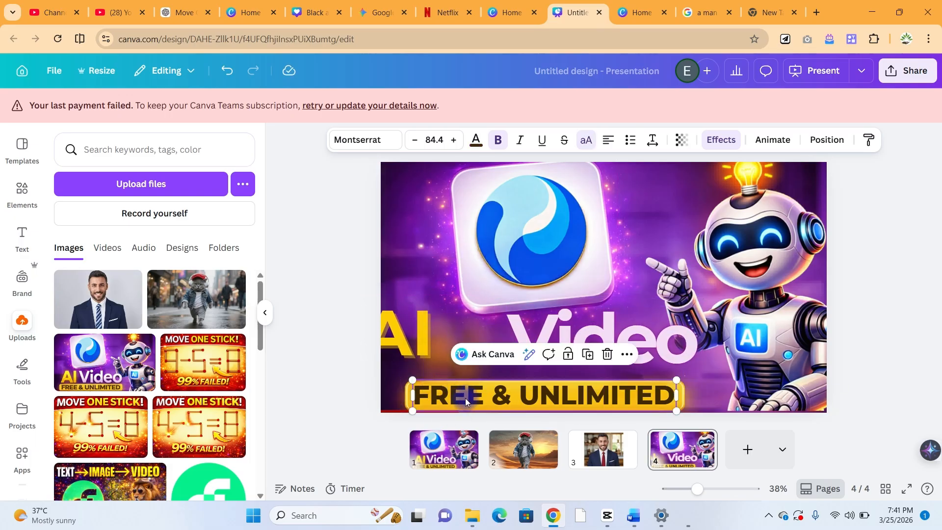
left_click_drag(466, 398, 373, 271)
left_click(446, 404)
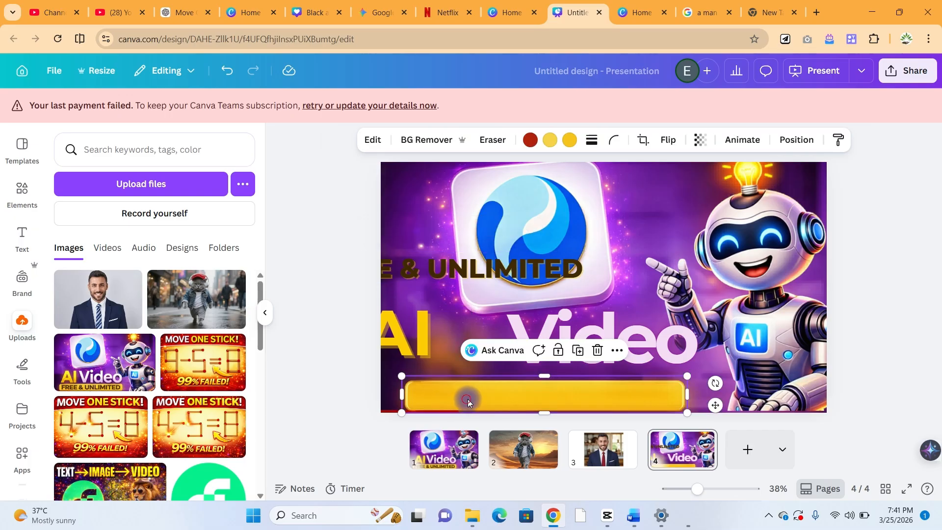
left_click_drag(446, 404, 542, 407)
left_click(511, 199)
mouse_move(481, 212)
left_mouse_down()
mouse_move(349, 179)
mouse_move(498, 216)
left_mouse_up()
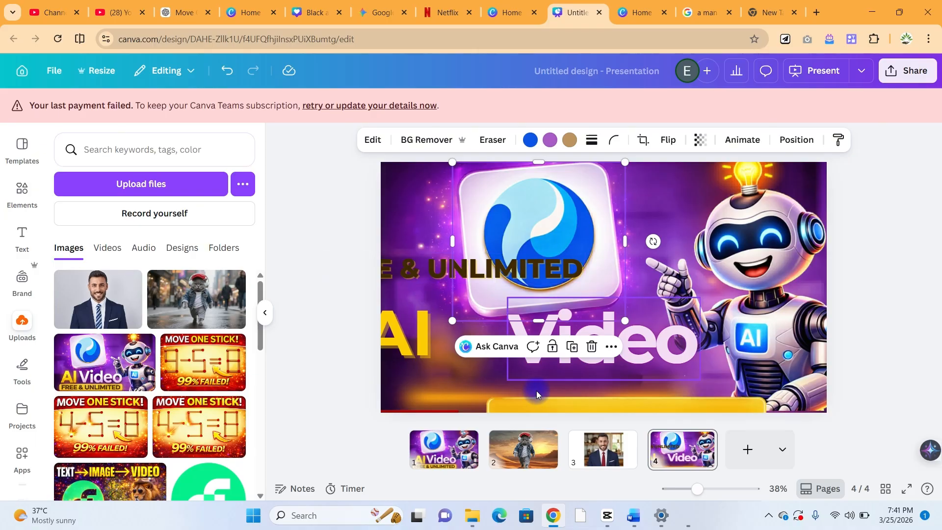
Undo the moves of the separated layers on page 4 and deselect everything.
key("ctrl+z")
key("ctrl+z")
key("ctrl+z")
key("ctrl+z")
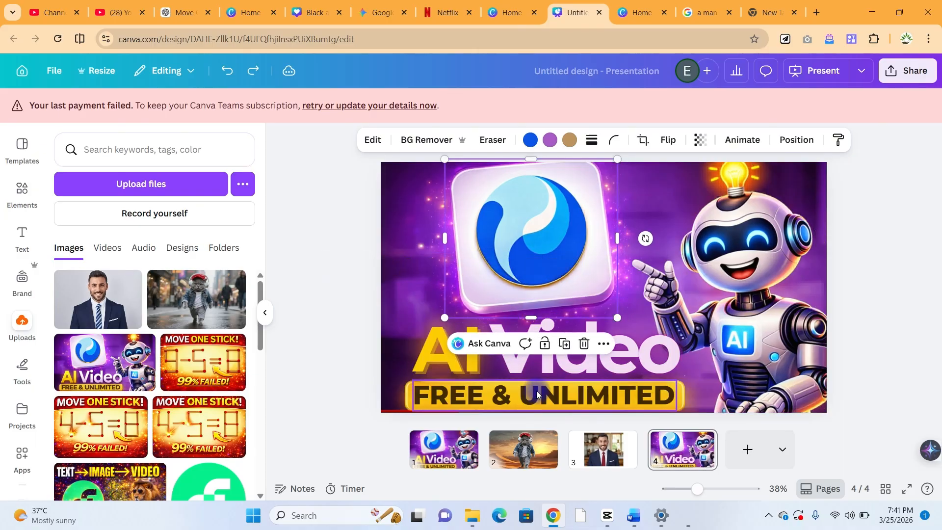
key("Escape")
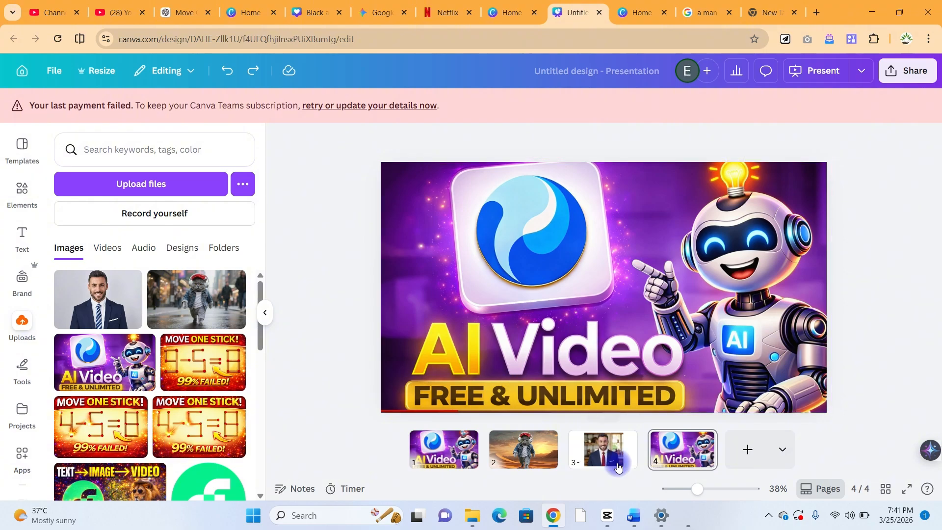
Add a fifth page, place the uploaded "INSANE RESULTS!" image with the robot on it and enlarge it to cover the page.
scroll(155, 385, "down", 5)
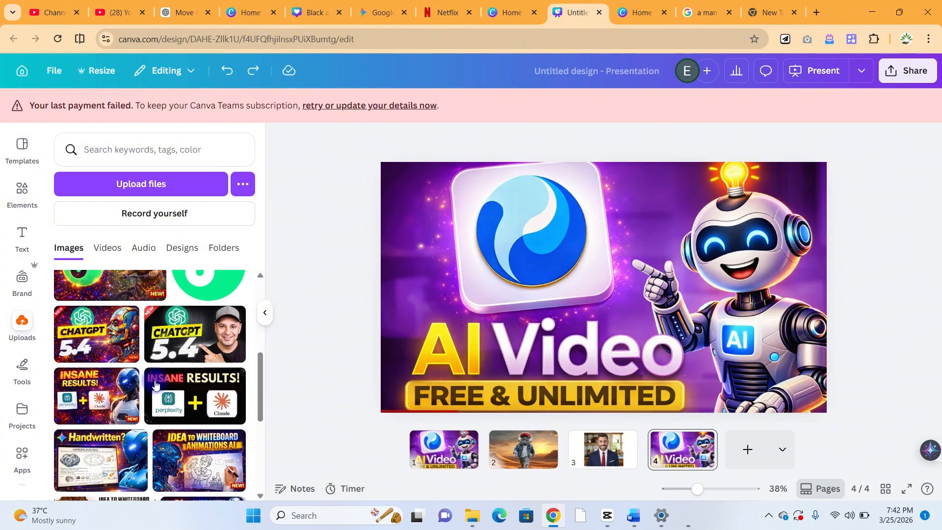
scroll(155, 386, "down", 3)
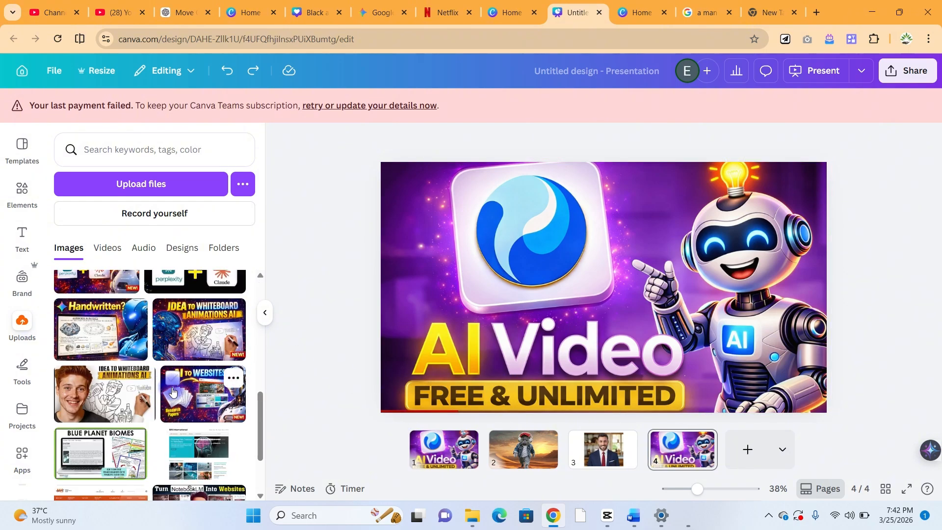
scroll(145, 402, "down", 6)
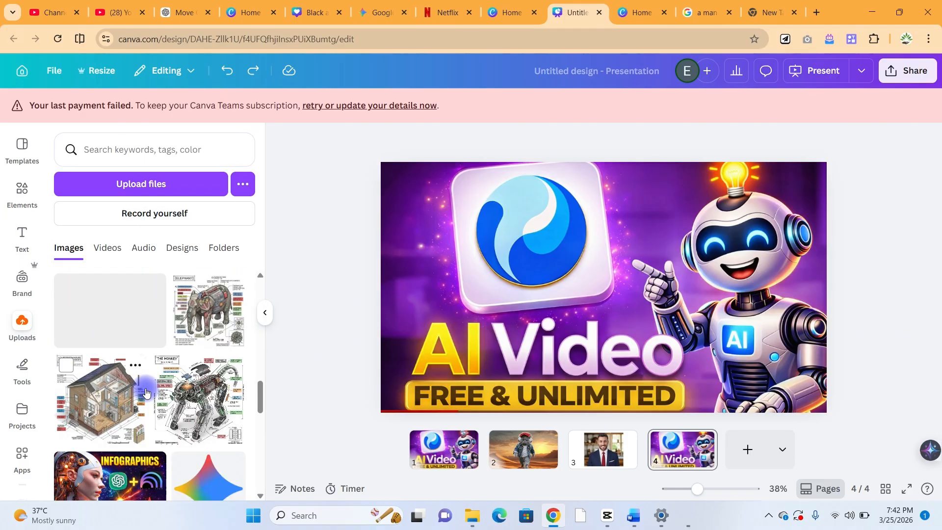
scroll(146, 392, "down", 3)
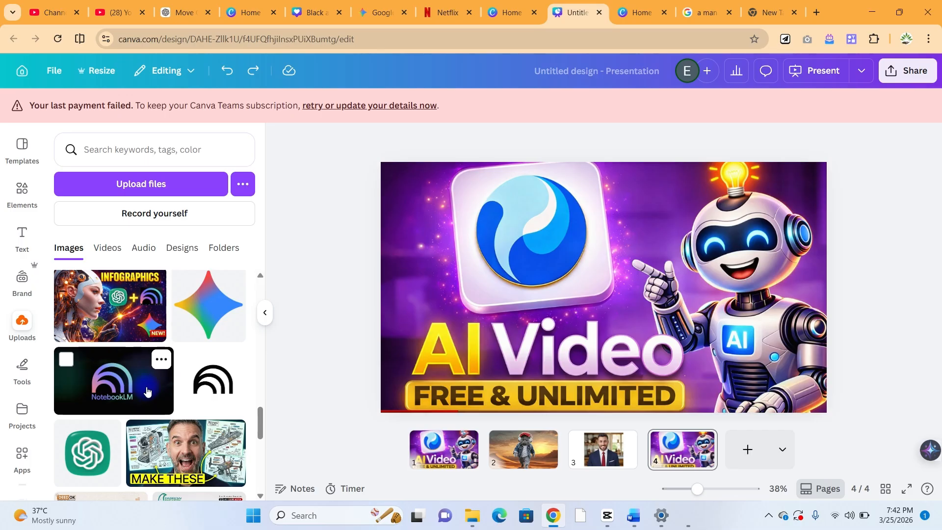
scroll(146, 392, "up", 8)
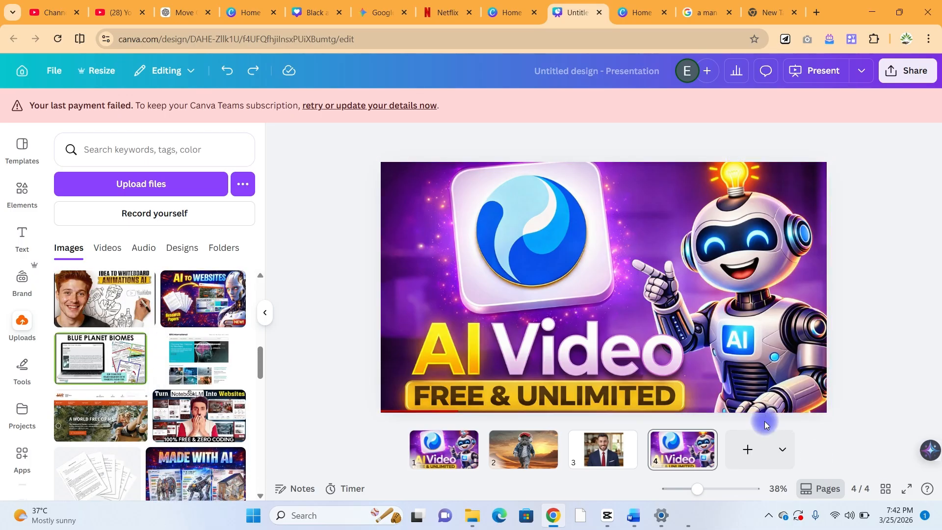
left_click(747, 448)
scroll(226, 368, "up", 4)
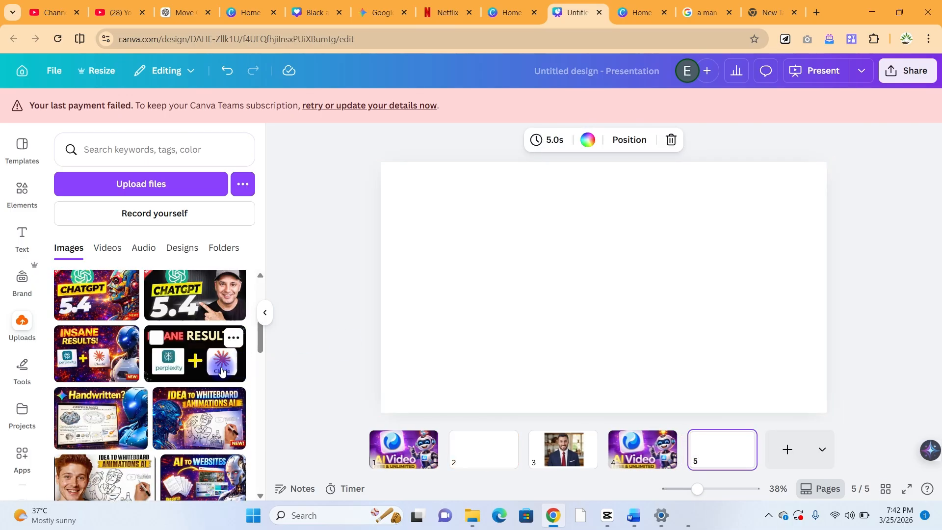
left_click(112, 353)
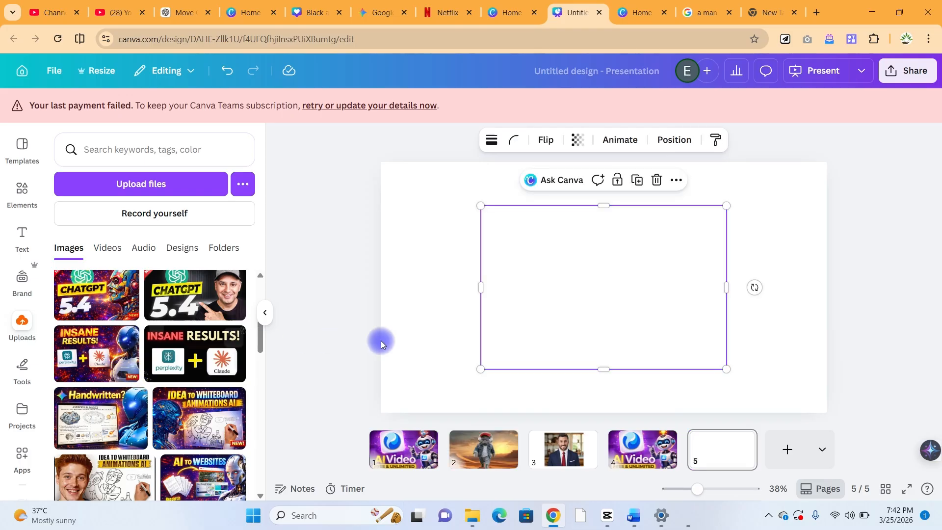
left_click_drag(480, 205, 433, 174)
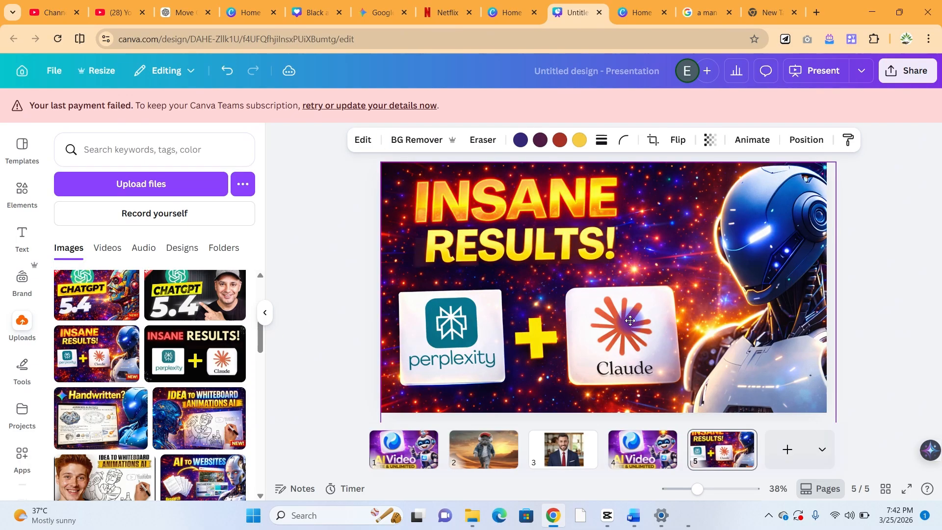
scroll(157, 407, "up", 5)
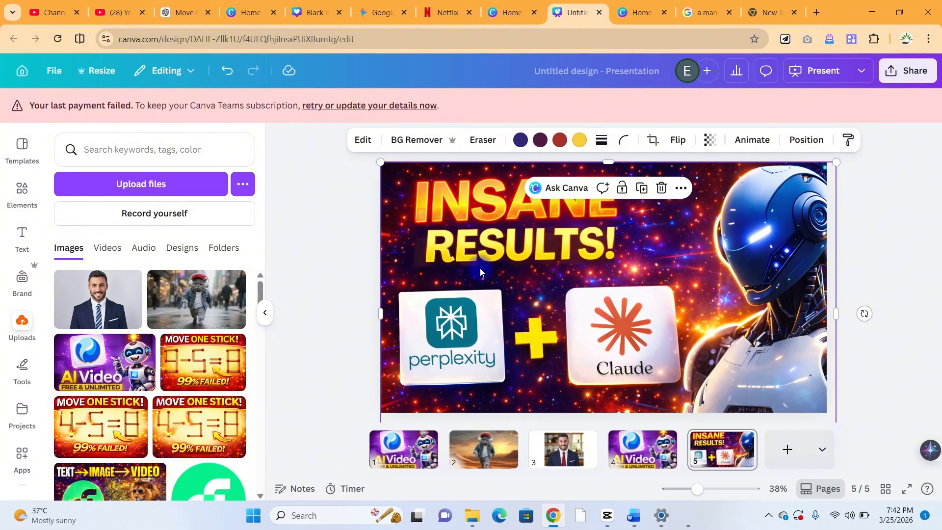
Extract the "INSANE RESULTS!" heading from the page 5 image as editable text with Grab Text.
left_click(362, 140)
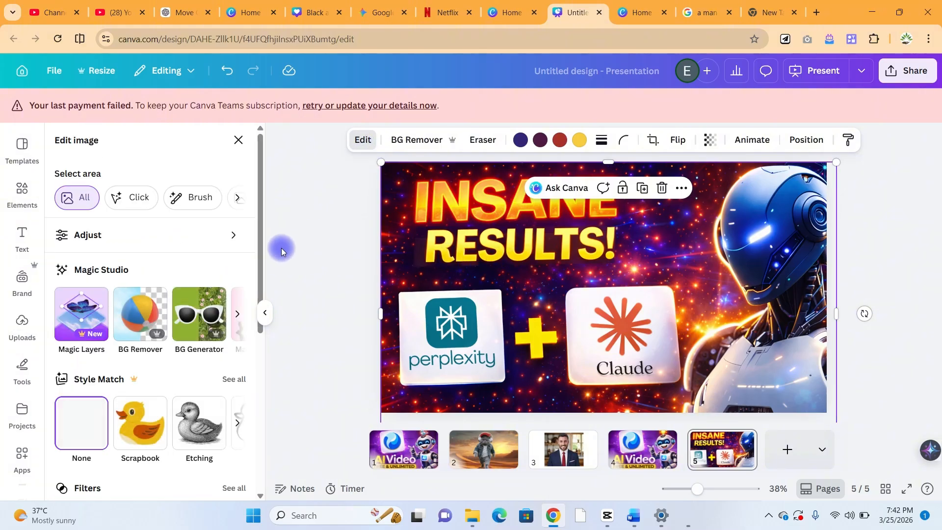
left_click(238, 313)
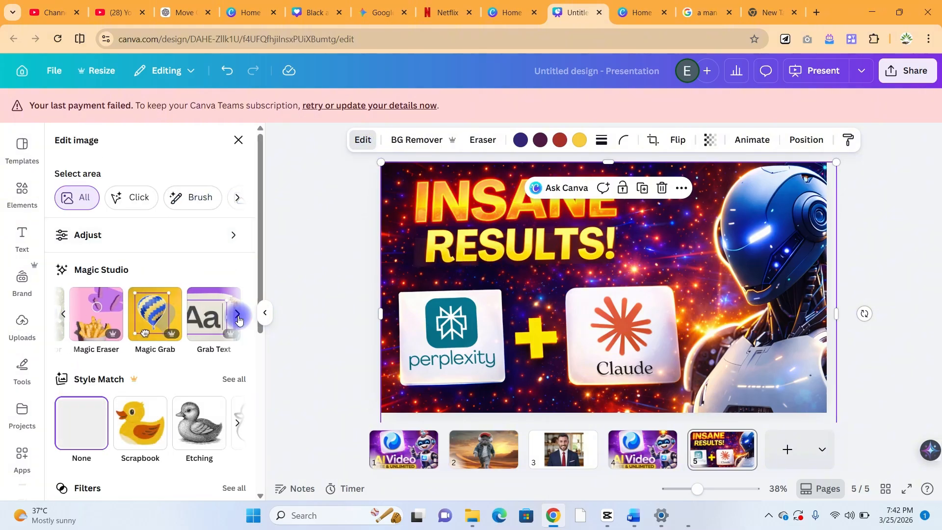
left_click(202, 318)
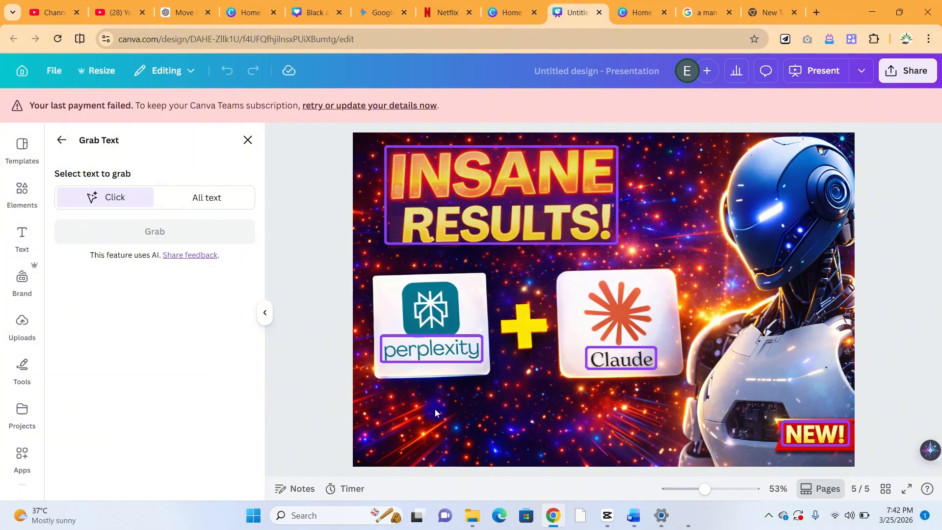
left_click(488, 179)
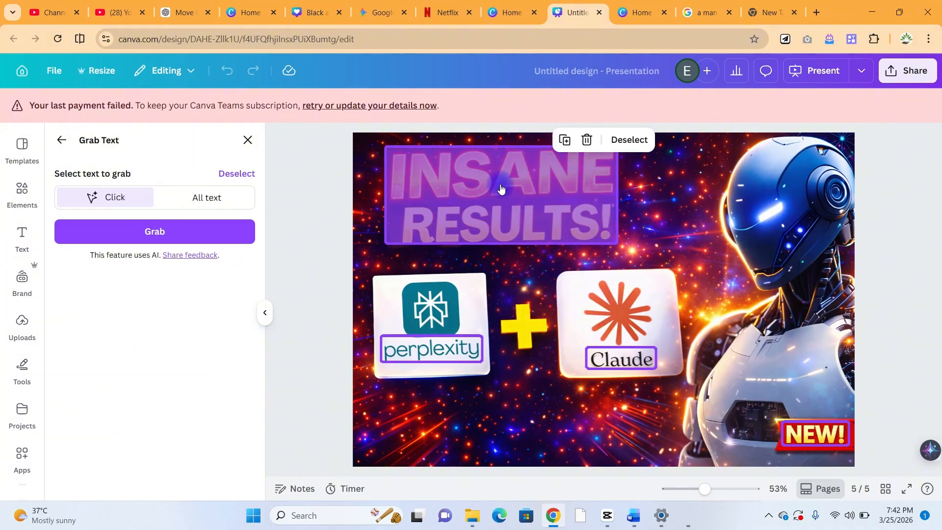
left_click(244, 230)
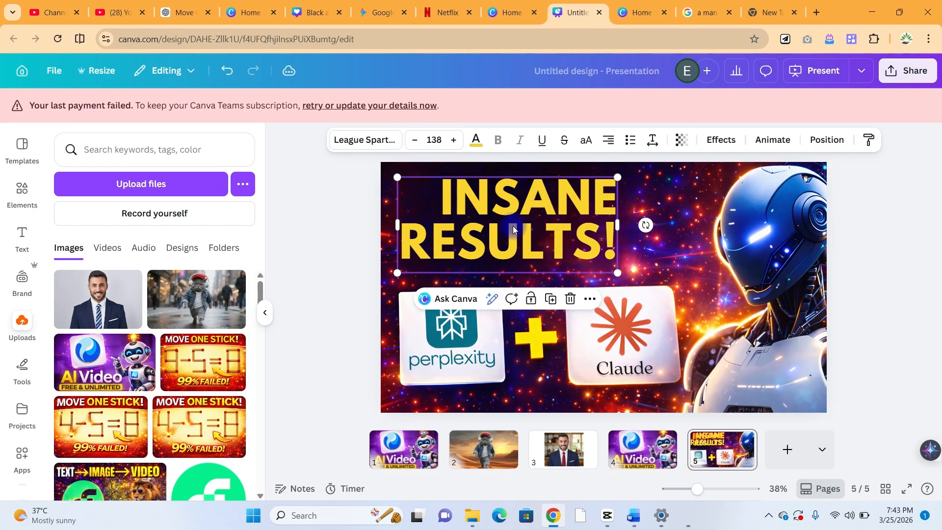
Reposition the grabbed "INSANE RESULTS!" heading slightly over the upper part of the page 5 image.
mouse_move(514, 229)
left_mouse_down()
mouse_move(597, 241)
mouse_move(457, 203)
mouse_move(511, 234)
left_mouse_up()
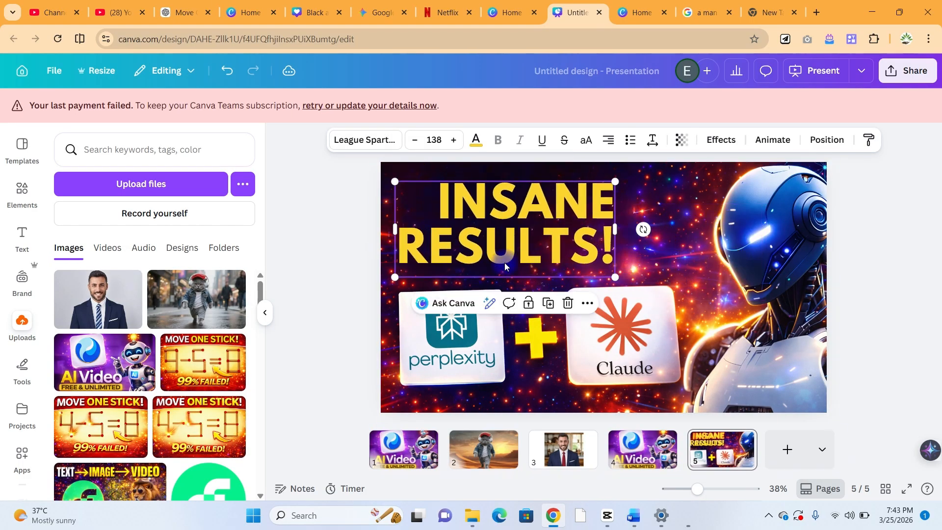
left_click(461, 364)
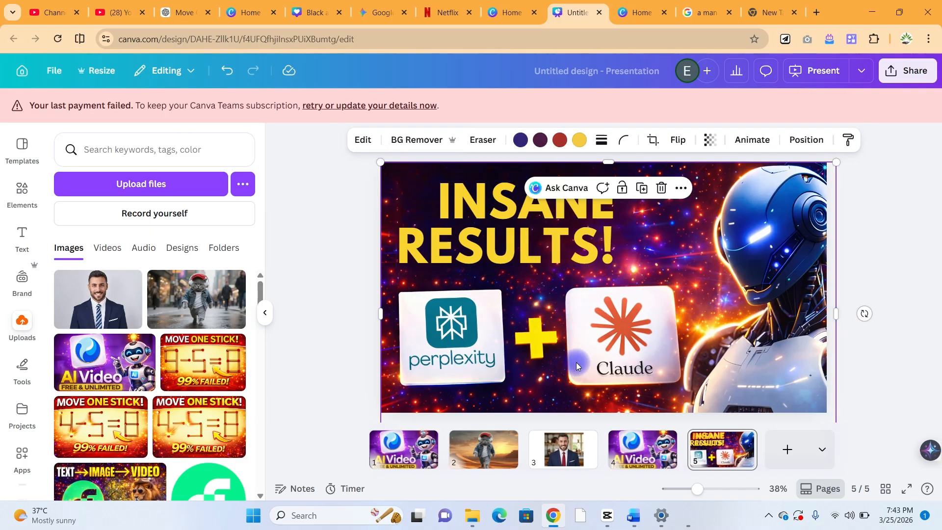
mouse_move(490, 214)
left_mouse_down()
mouse_move(479, 211)
mouse_move(496, 212)
left_mouse_up()
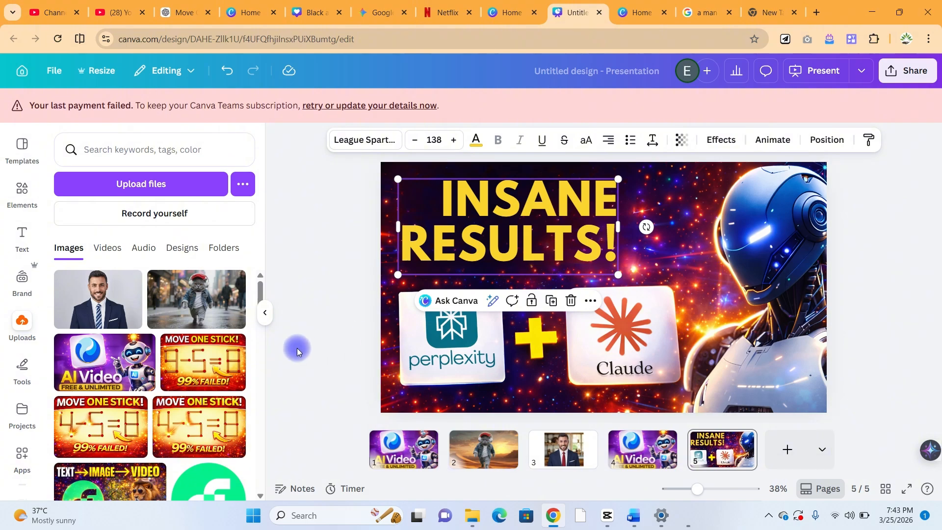
Select the background image on page 5 and open its image editing options.
left_click(473, 380)
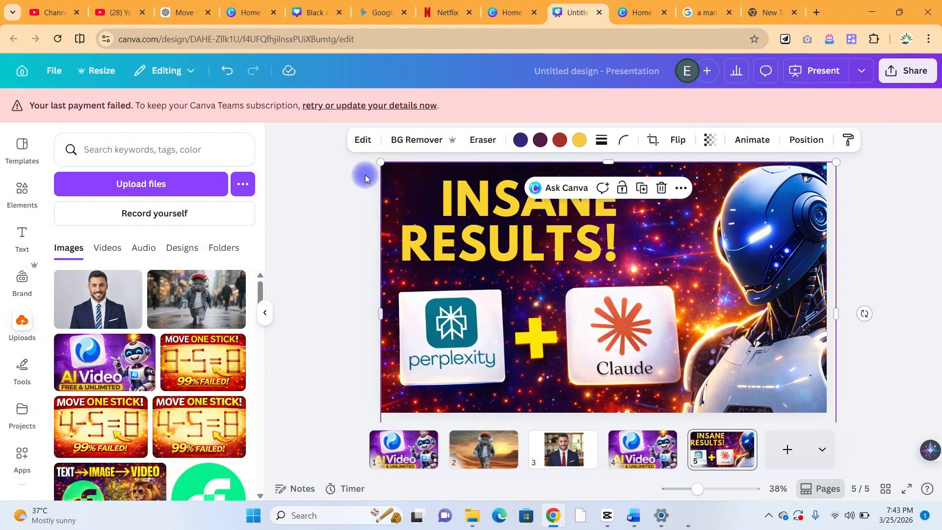
left_click(358, 139)
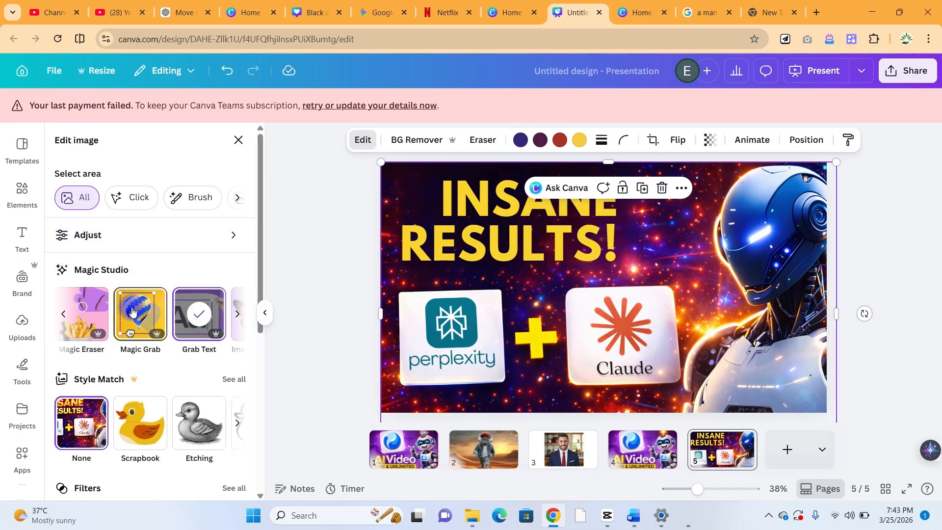